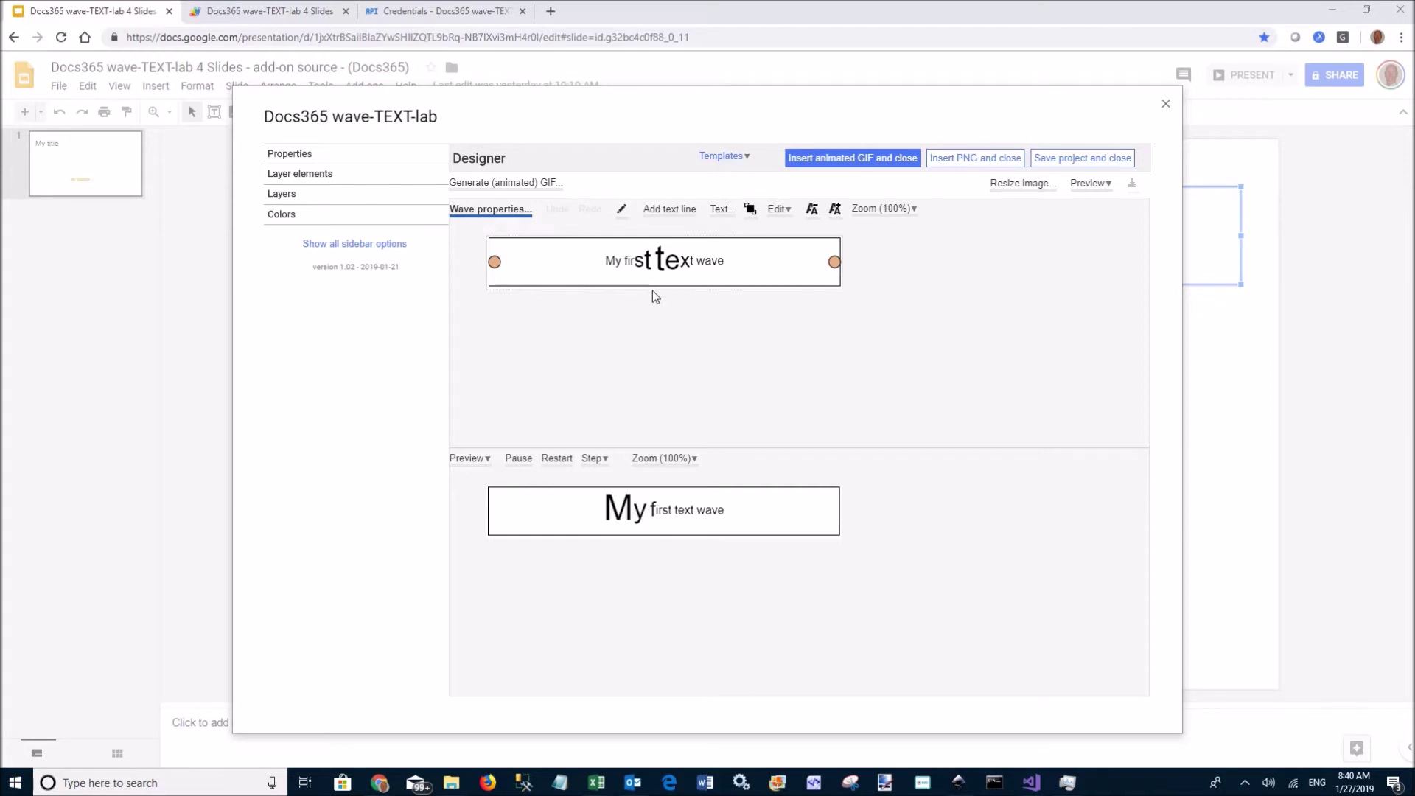
Step: In the wave properties, test the centre and length, leaving centre index 9 and wave length 2
left_click(508, 214)
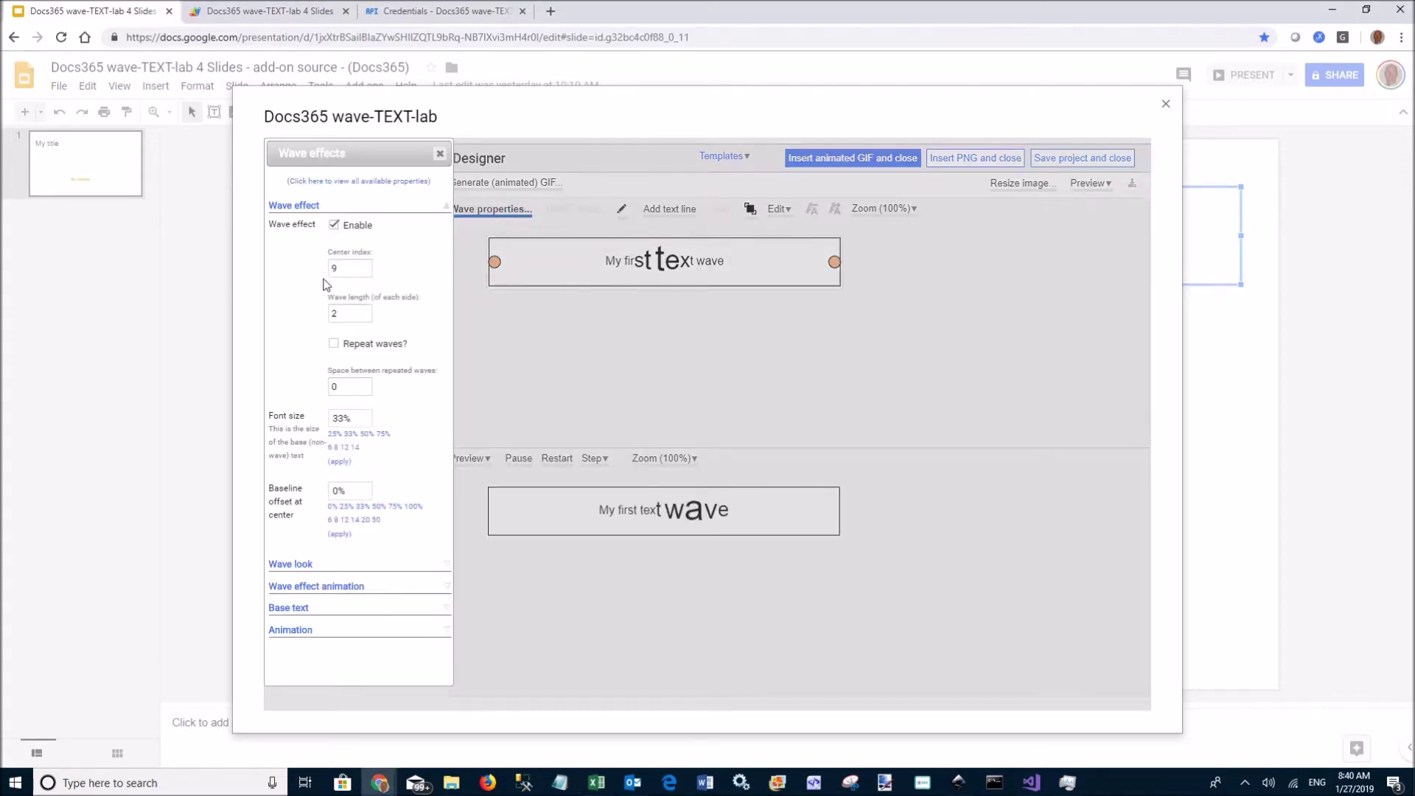
left_click(365, 272)
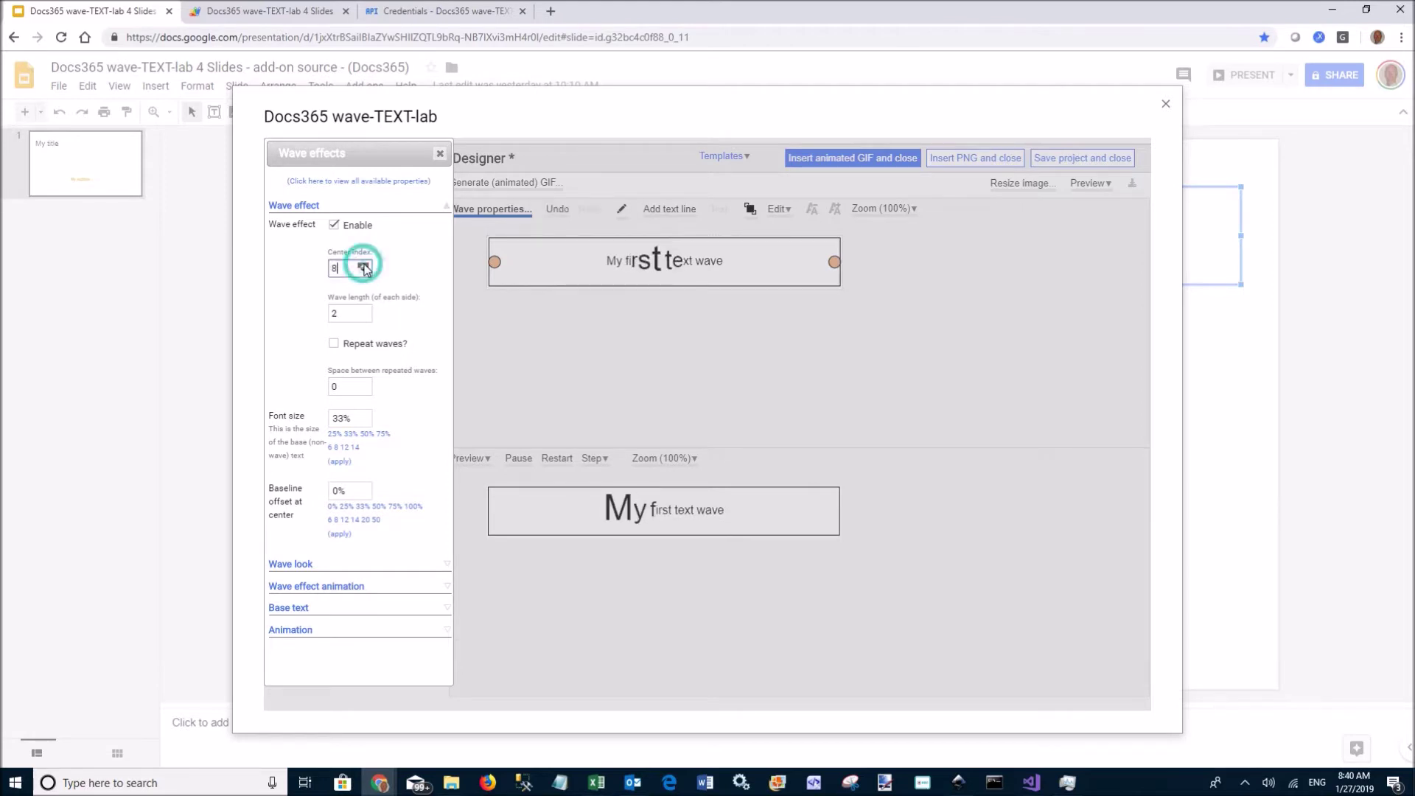
left_click(364, 264)
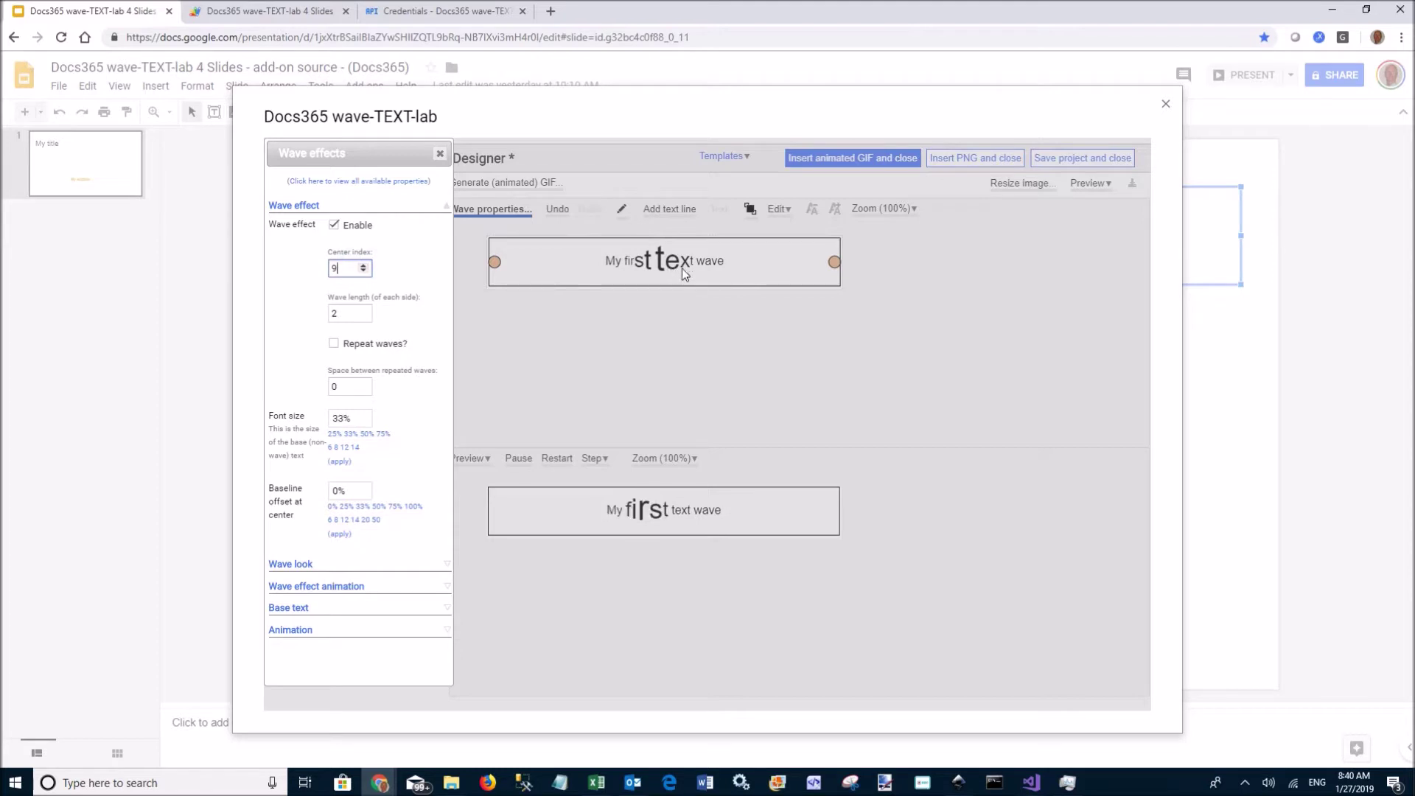
left_click(364, 311)
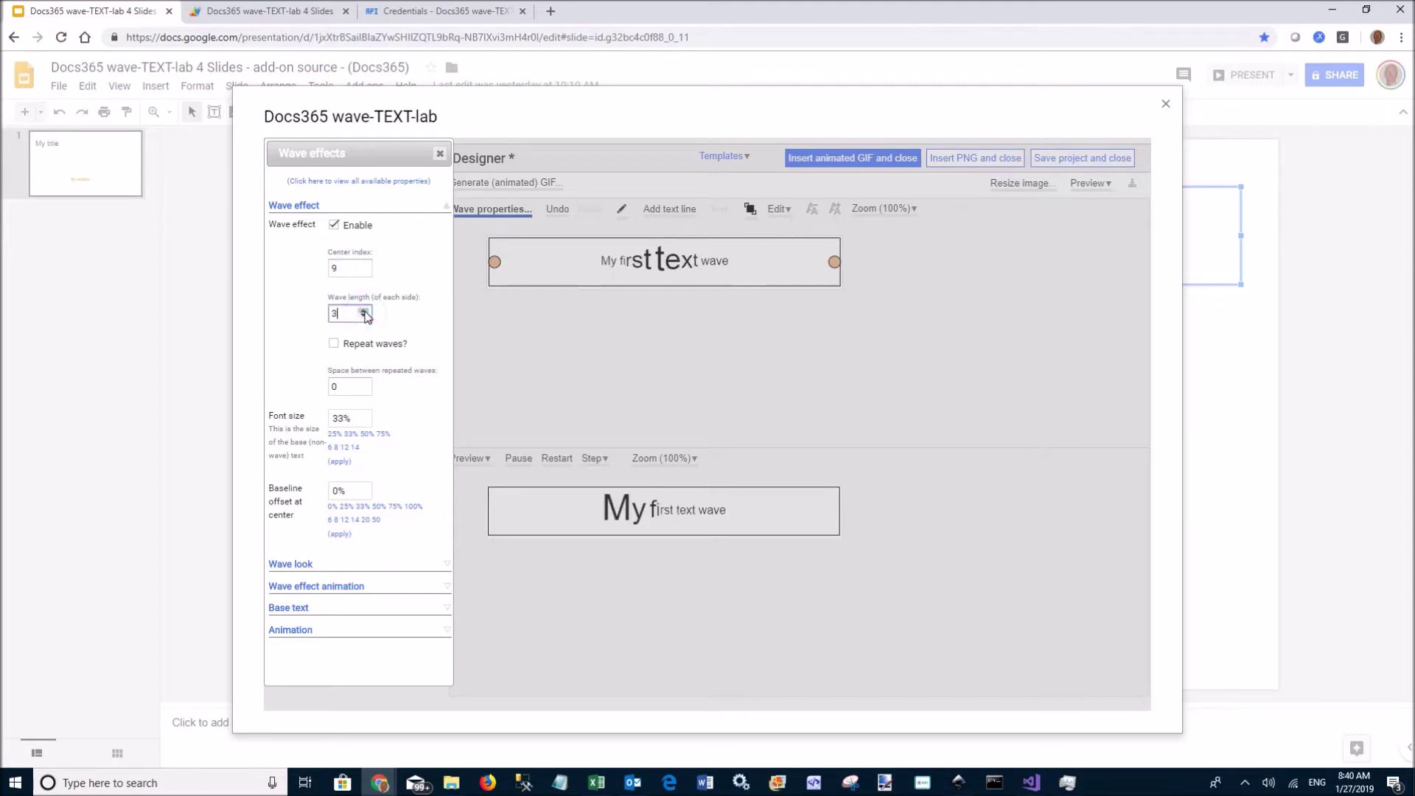
left_click(363, 311)
left_click(364, 316)
left_click(364, 316)
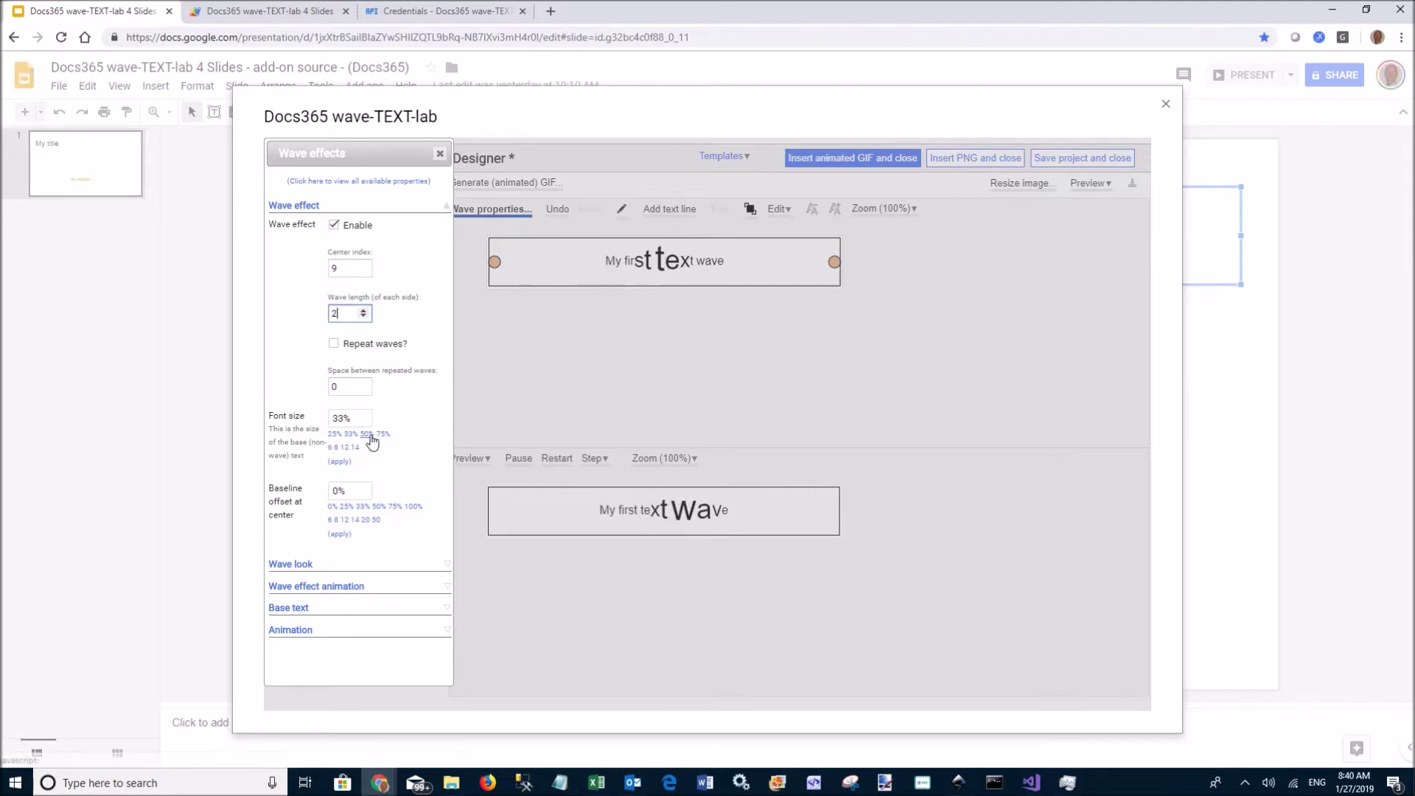
Step: Set the base text font size to 25% and the wave baseline offset to 25%
left_click(335, 435)
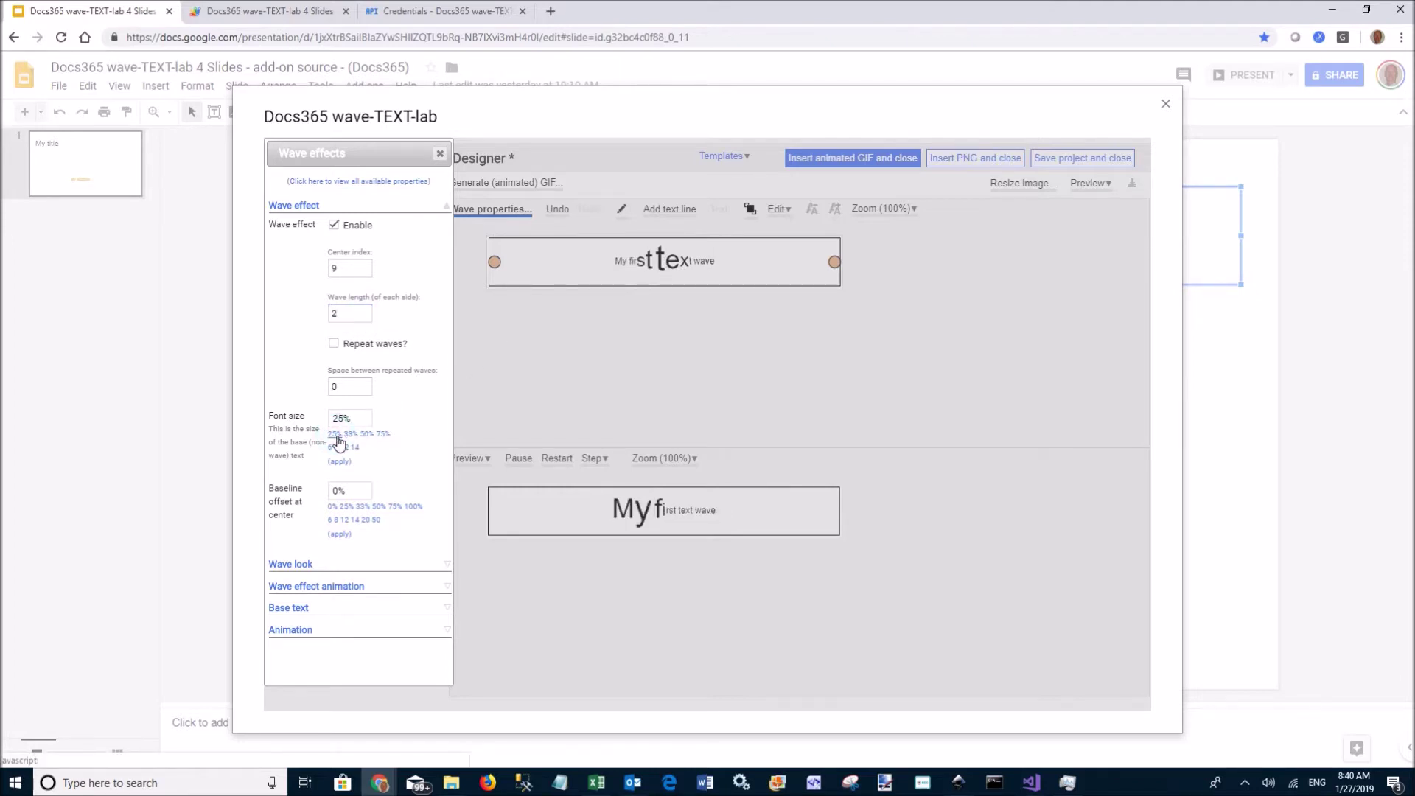
left_click(351, 434)
left_click(367, 434)
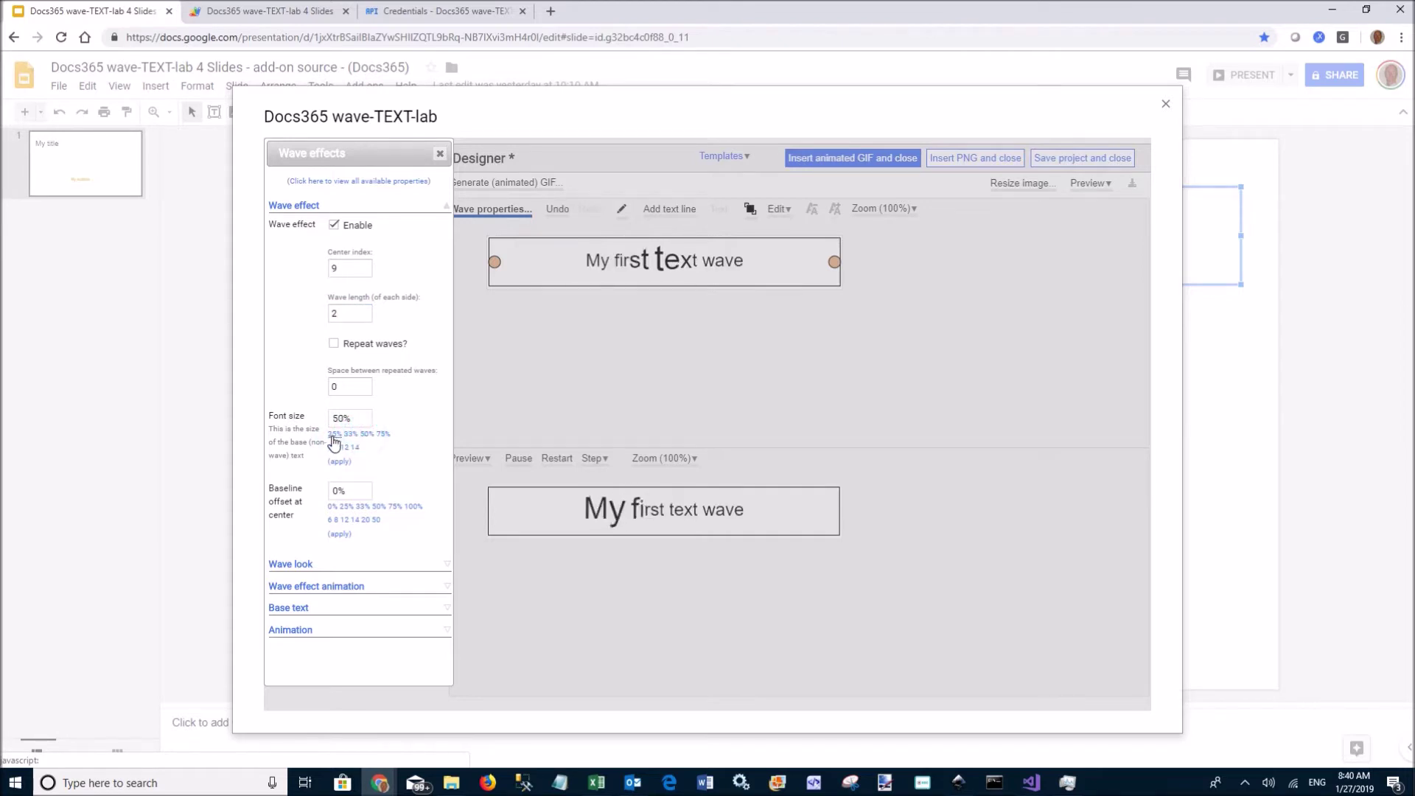
left_click(334, 435)
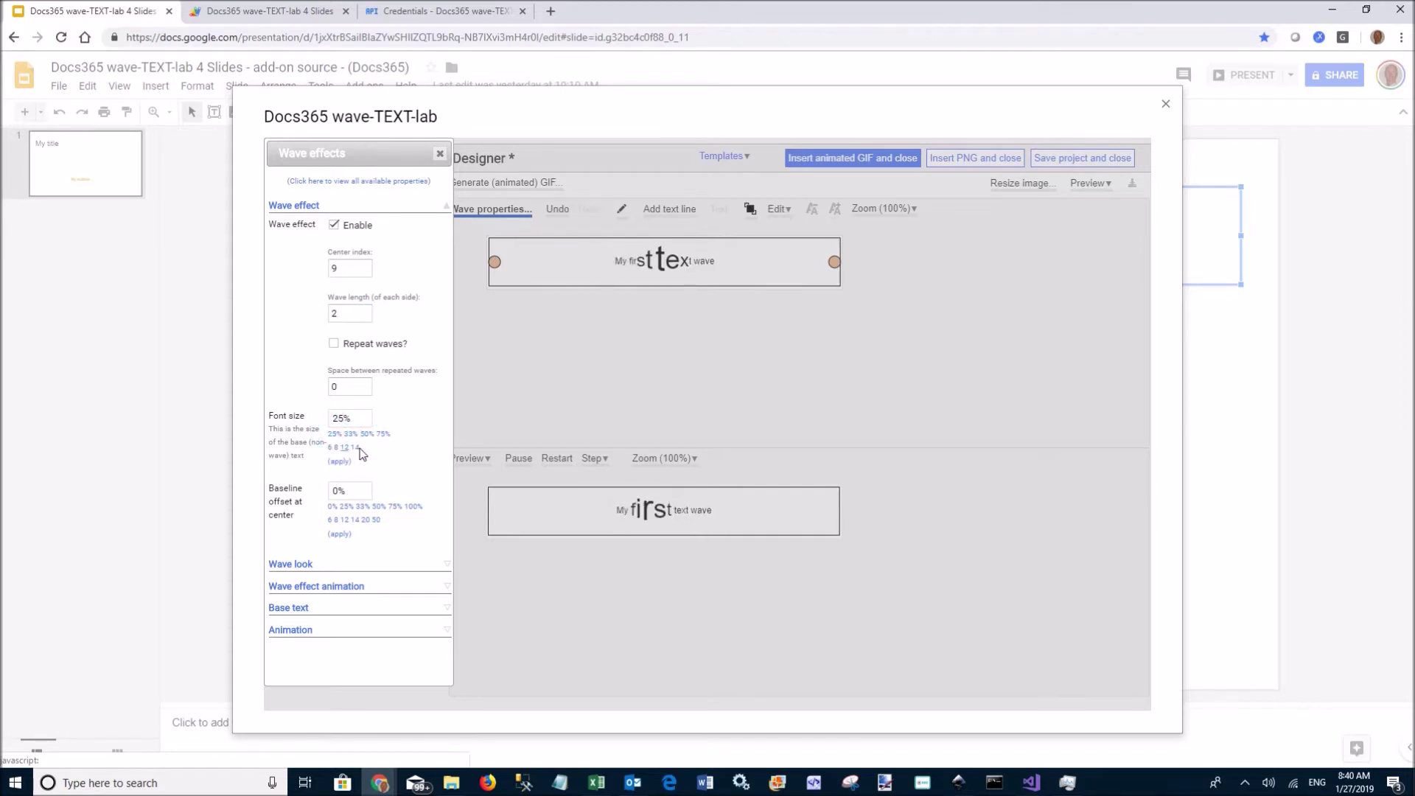
left_click(363, 507)
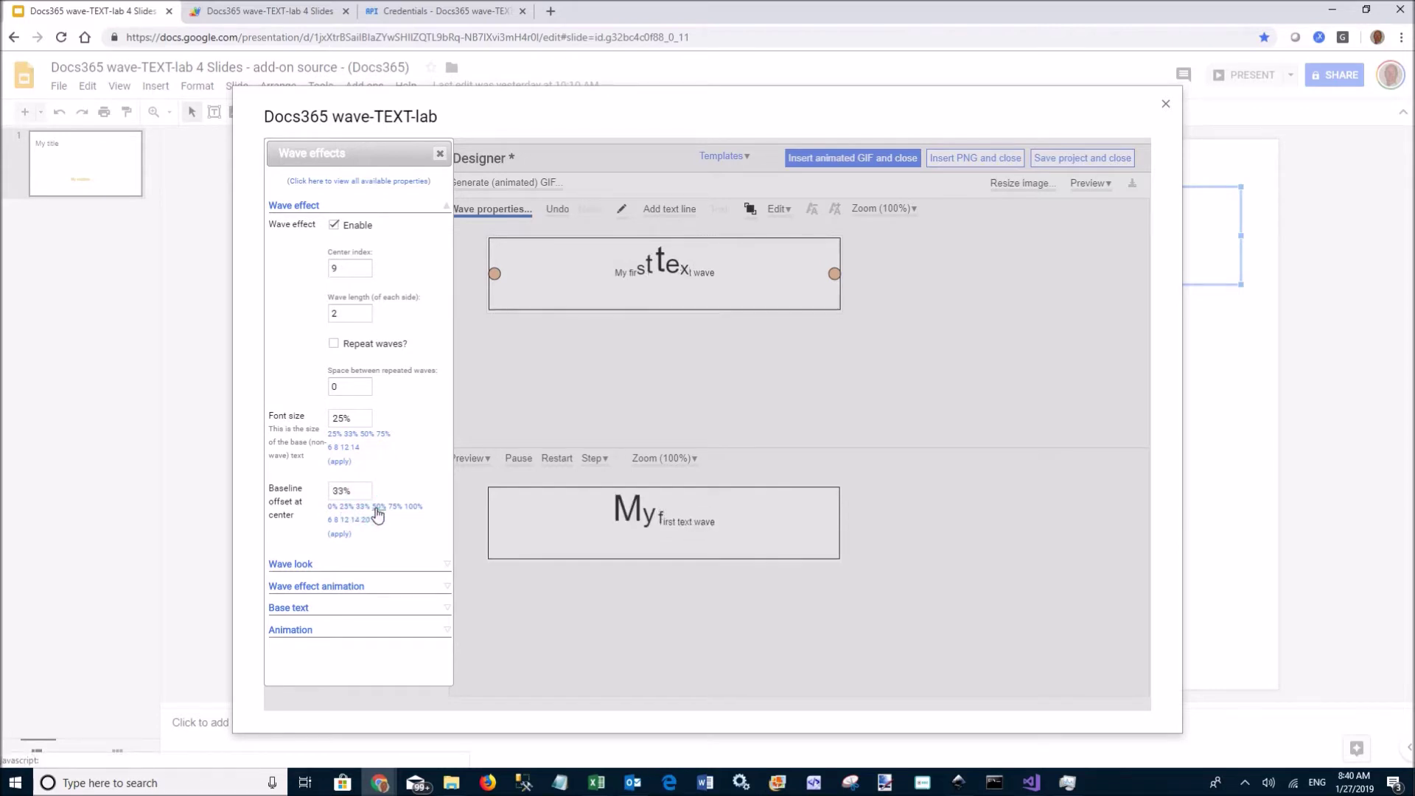
left_click(378, 506)
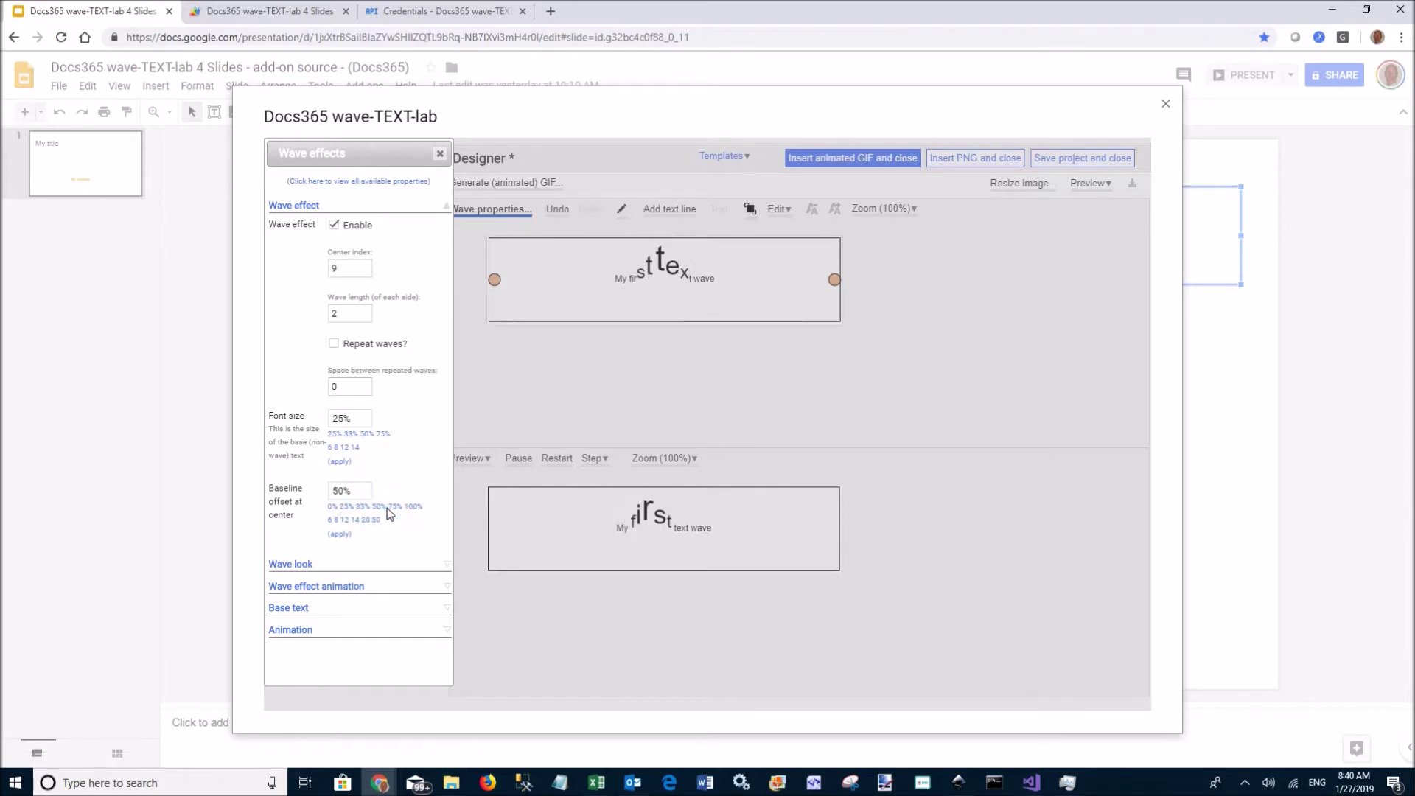
left_click(361, 506)
left_click(348, 506)
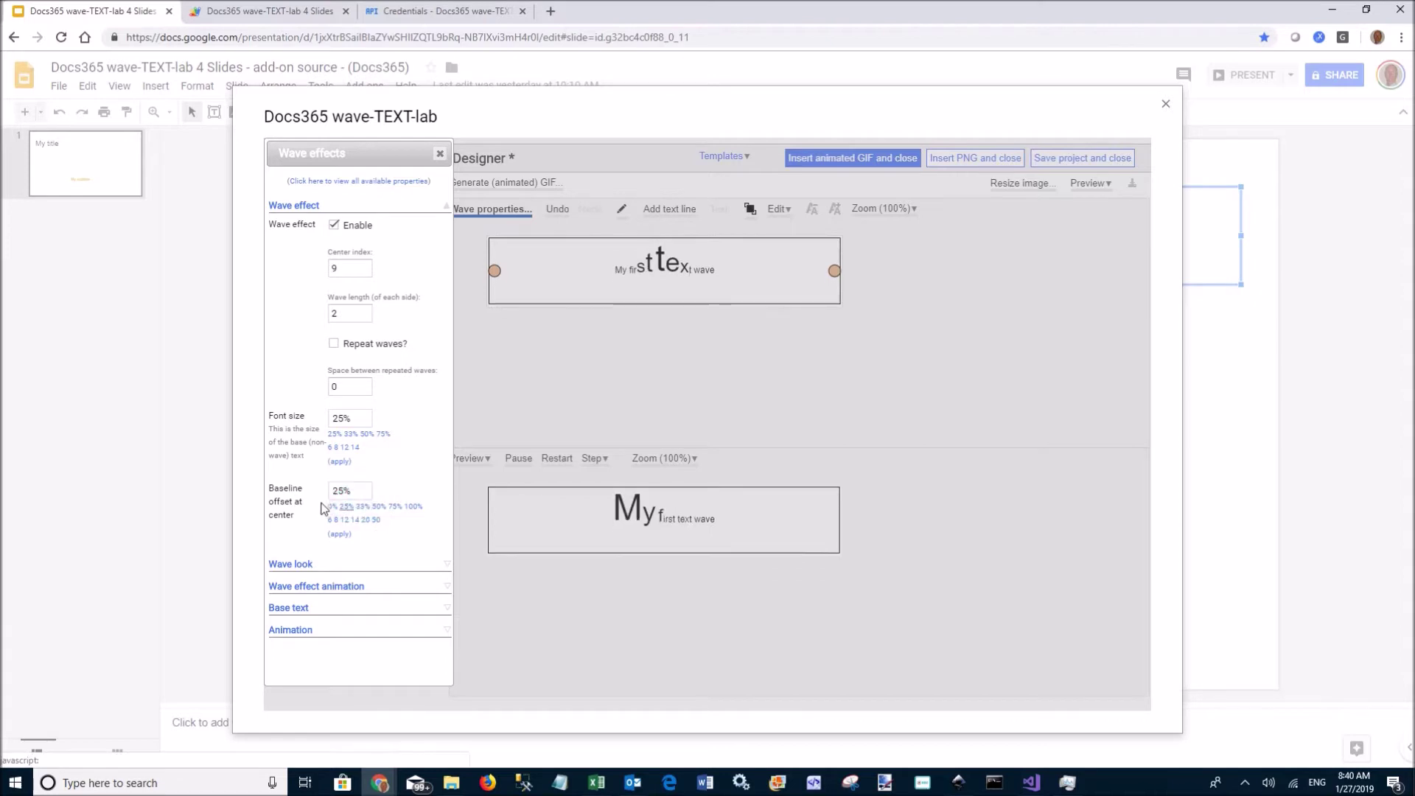
left_click(284, 206)
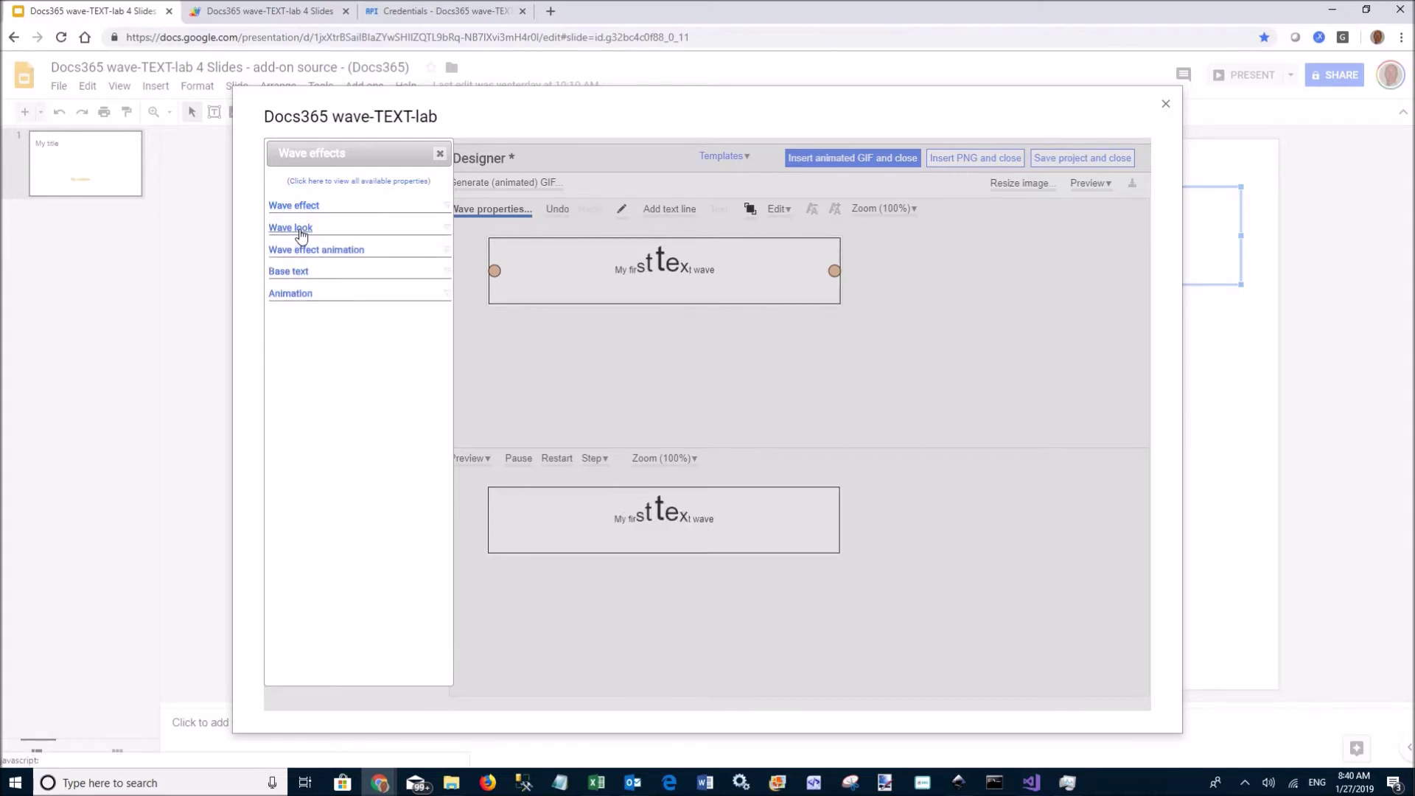
Step: Make the wave characters Bold and red, with 50% base text transparency
left_click(297, 228)
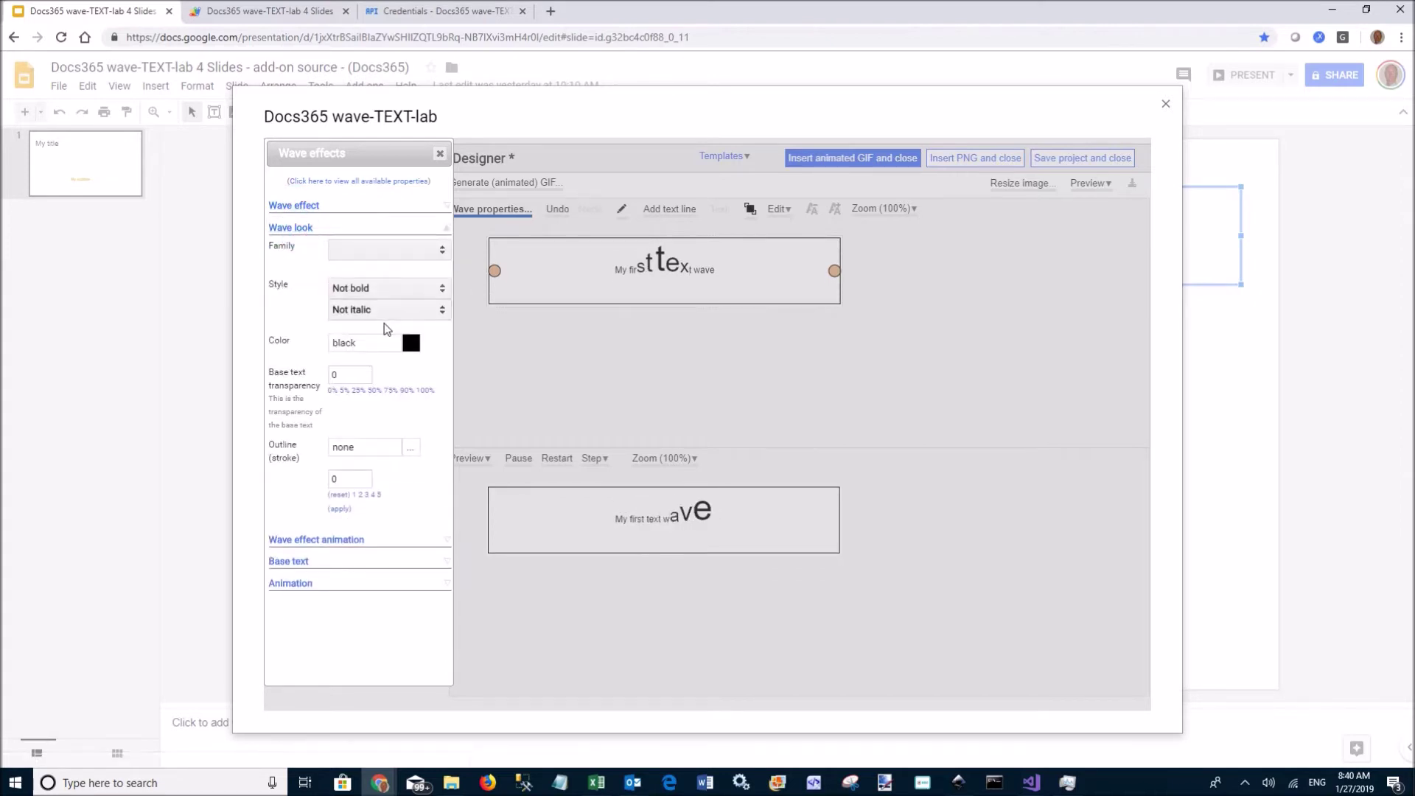
left_click(382, 288)
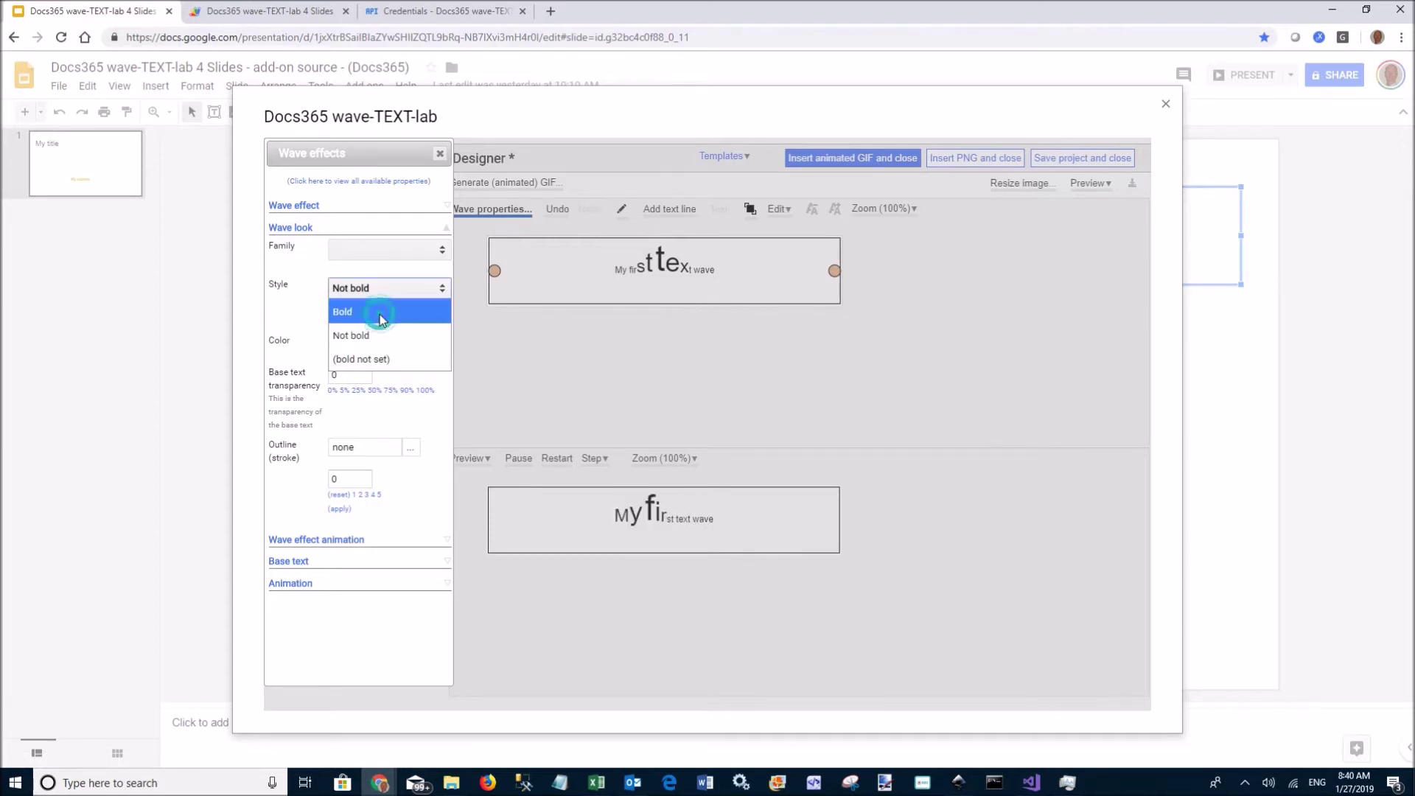
left_click(381, 319)
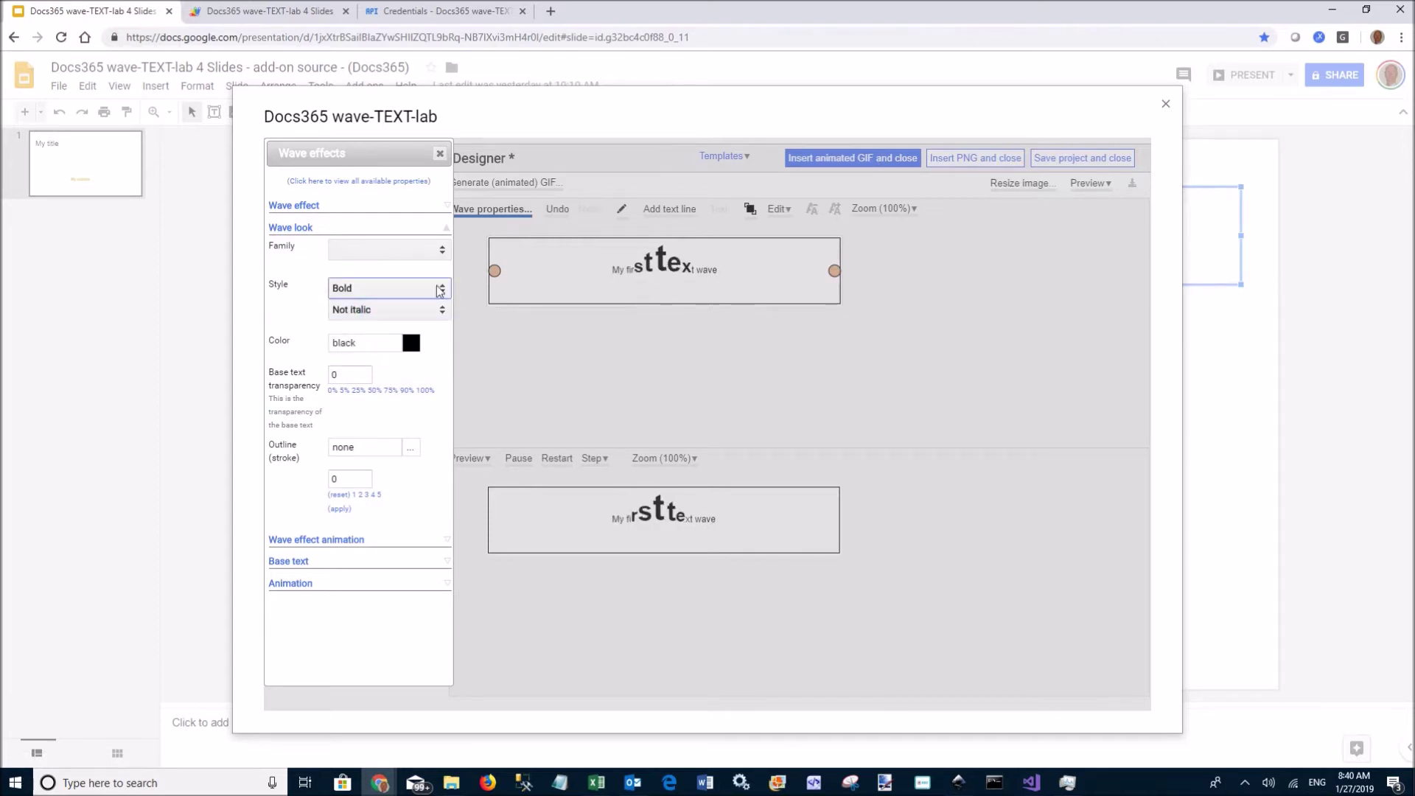
left_click(361, 349)
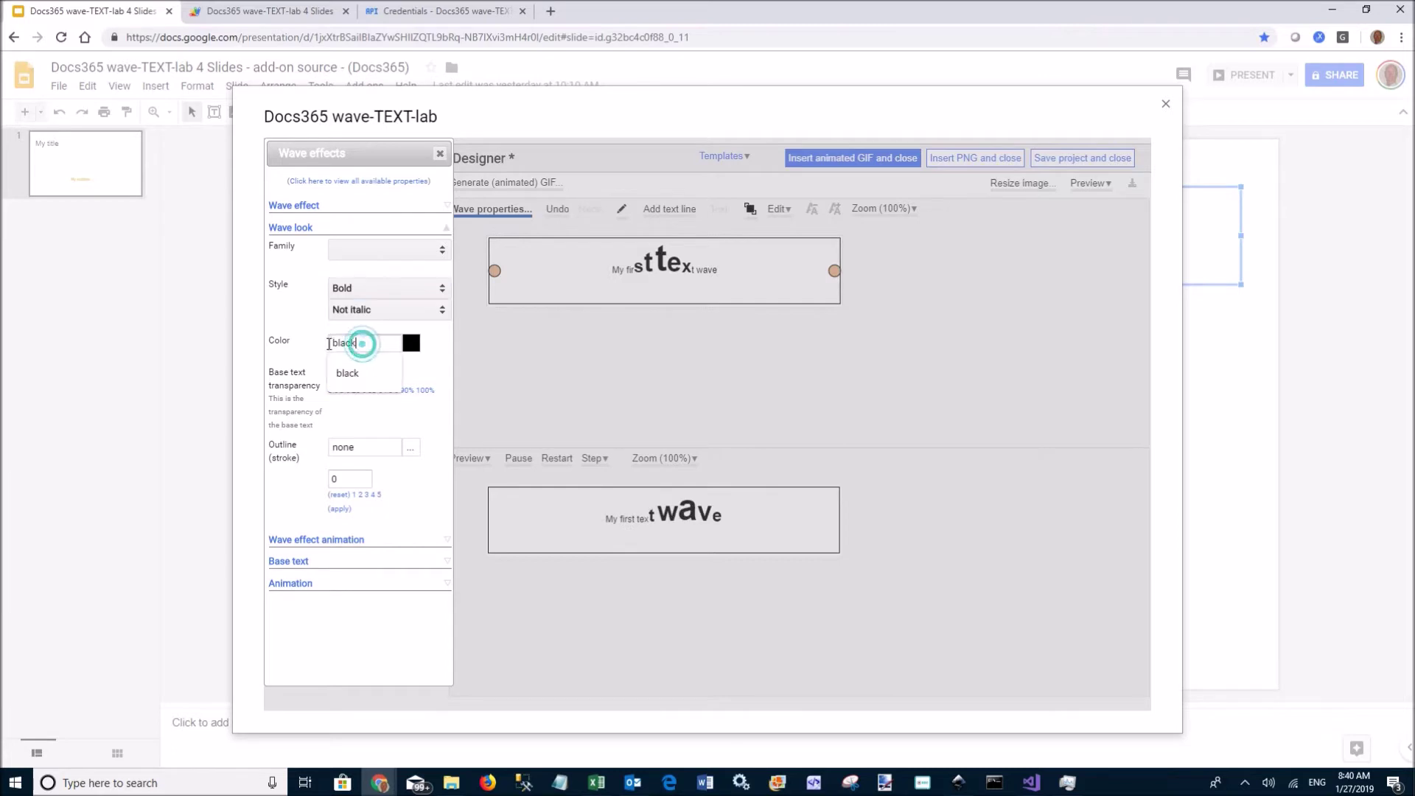
left_click(438, 364)
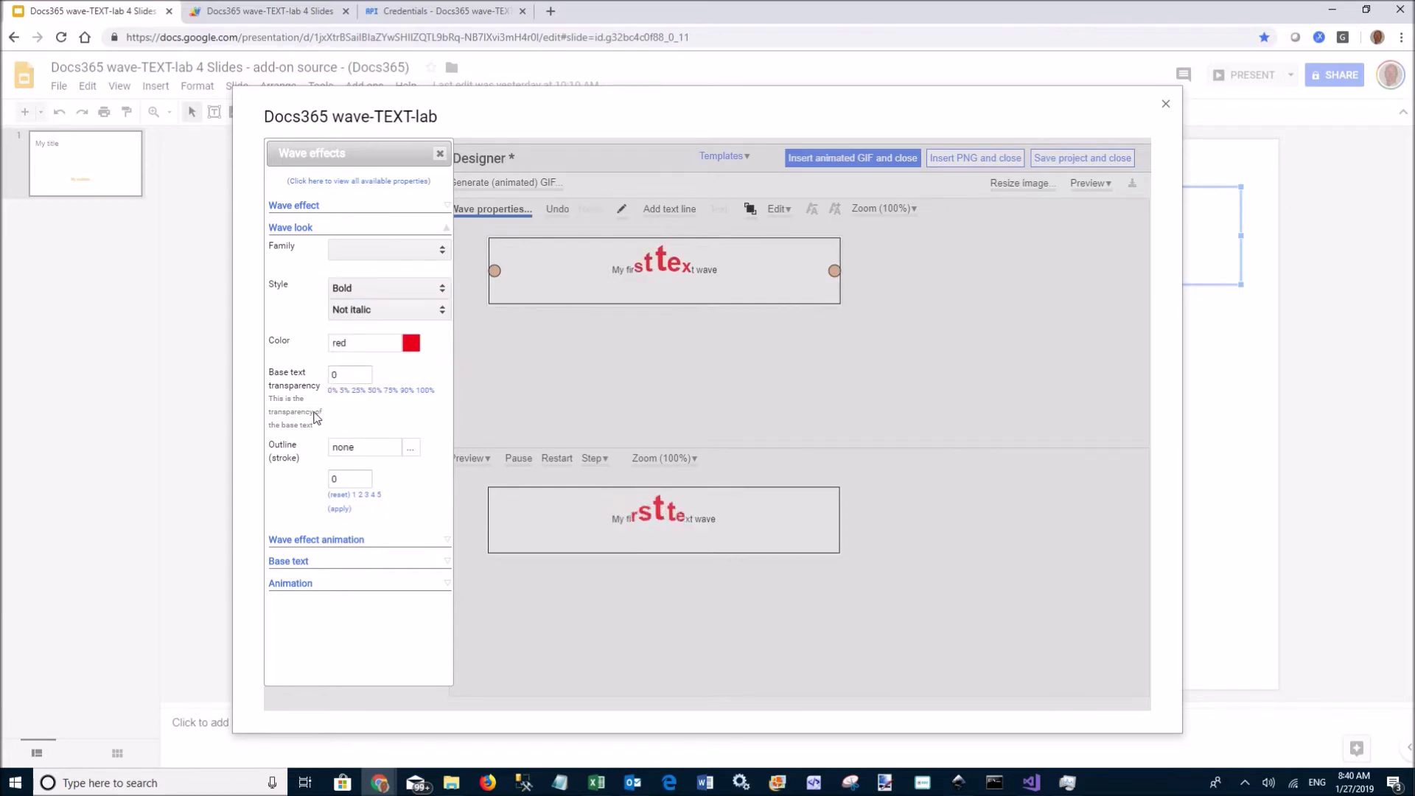
left_click(374, 391)
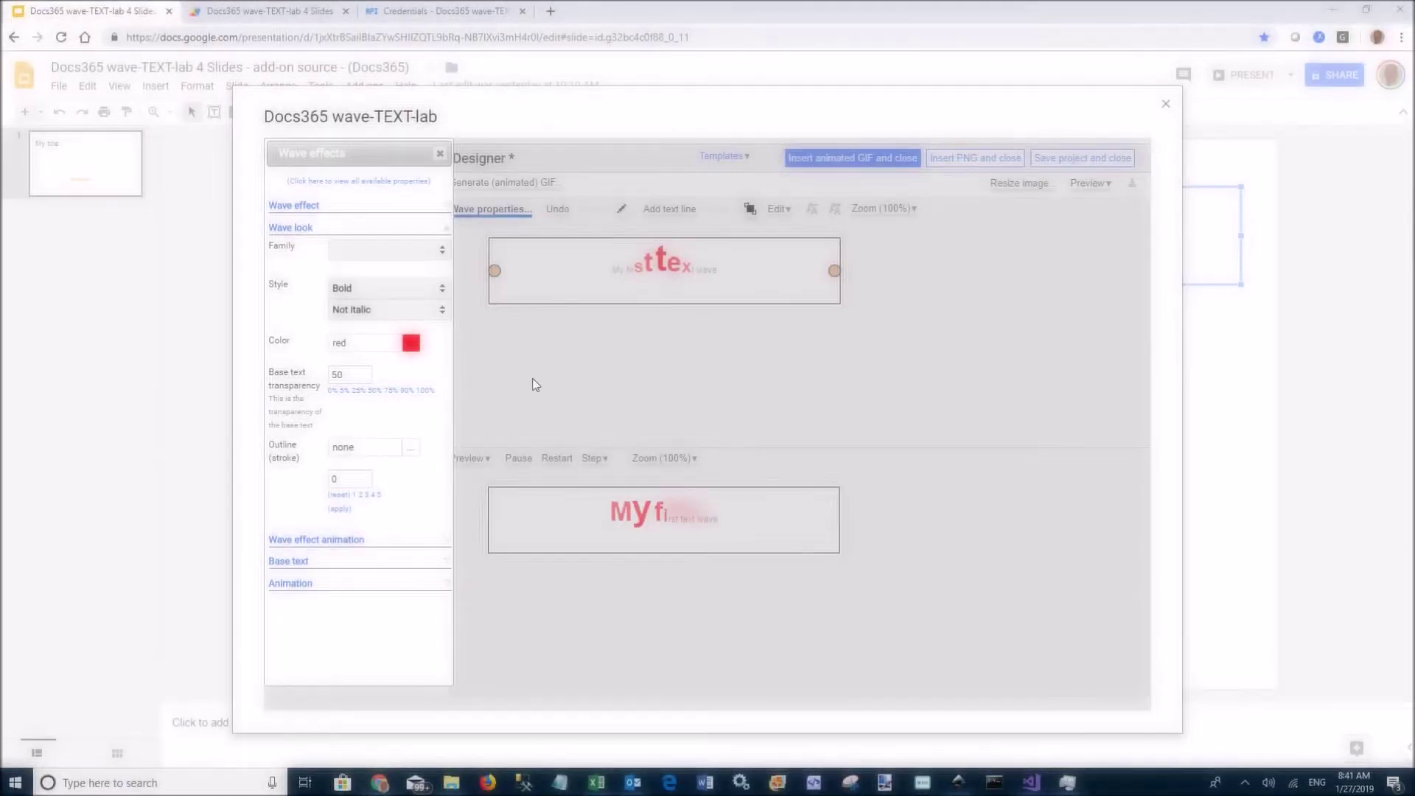
Step: Render the 'My first text wave' wave as a 480×96 animated GIF
left_click(440, 153)
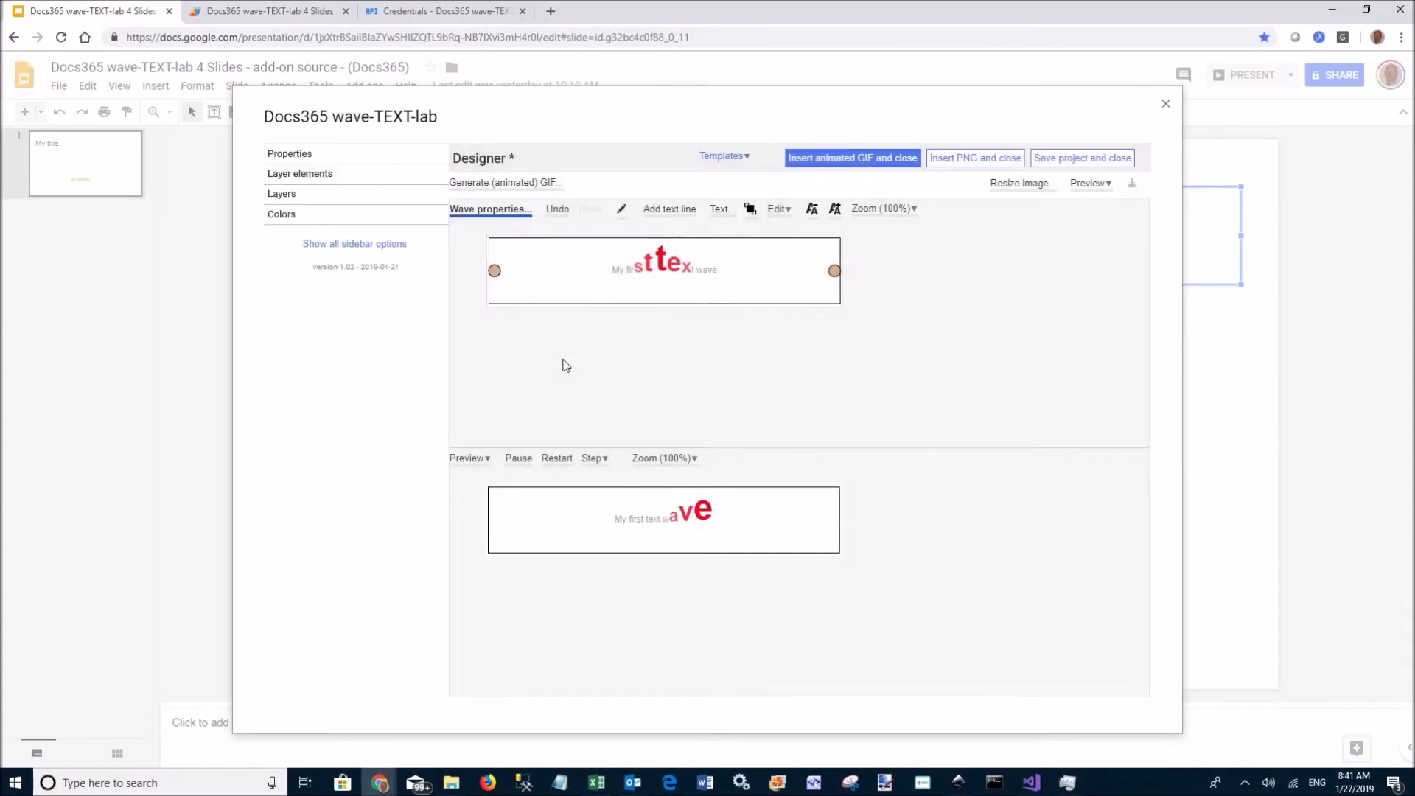
left_click(874, 169)
left_click(694, 250)
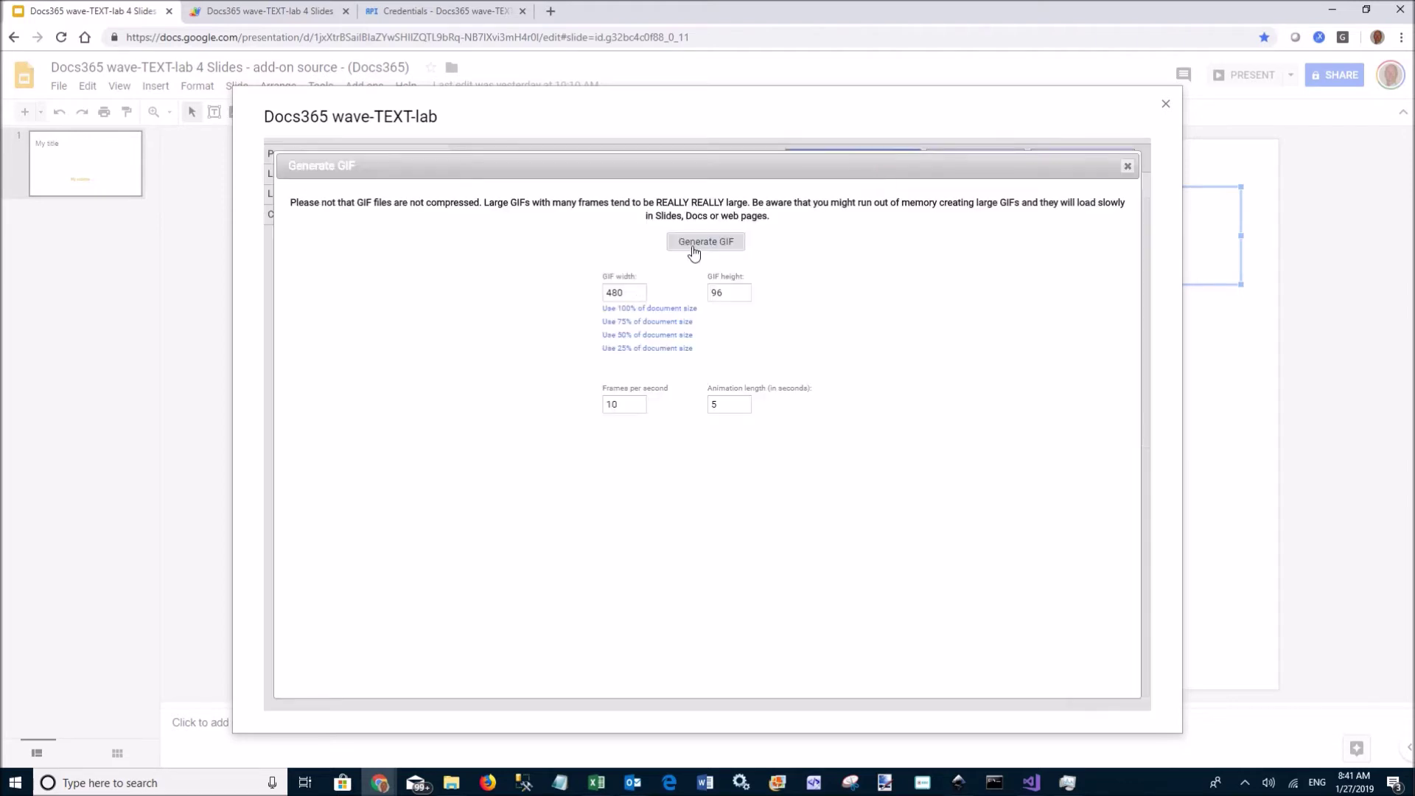
left_click(700, 248)
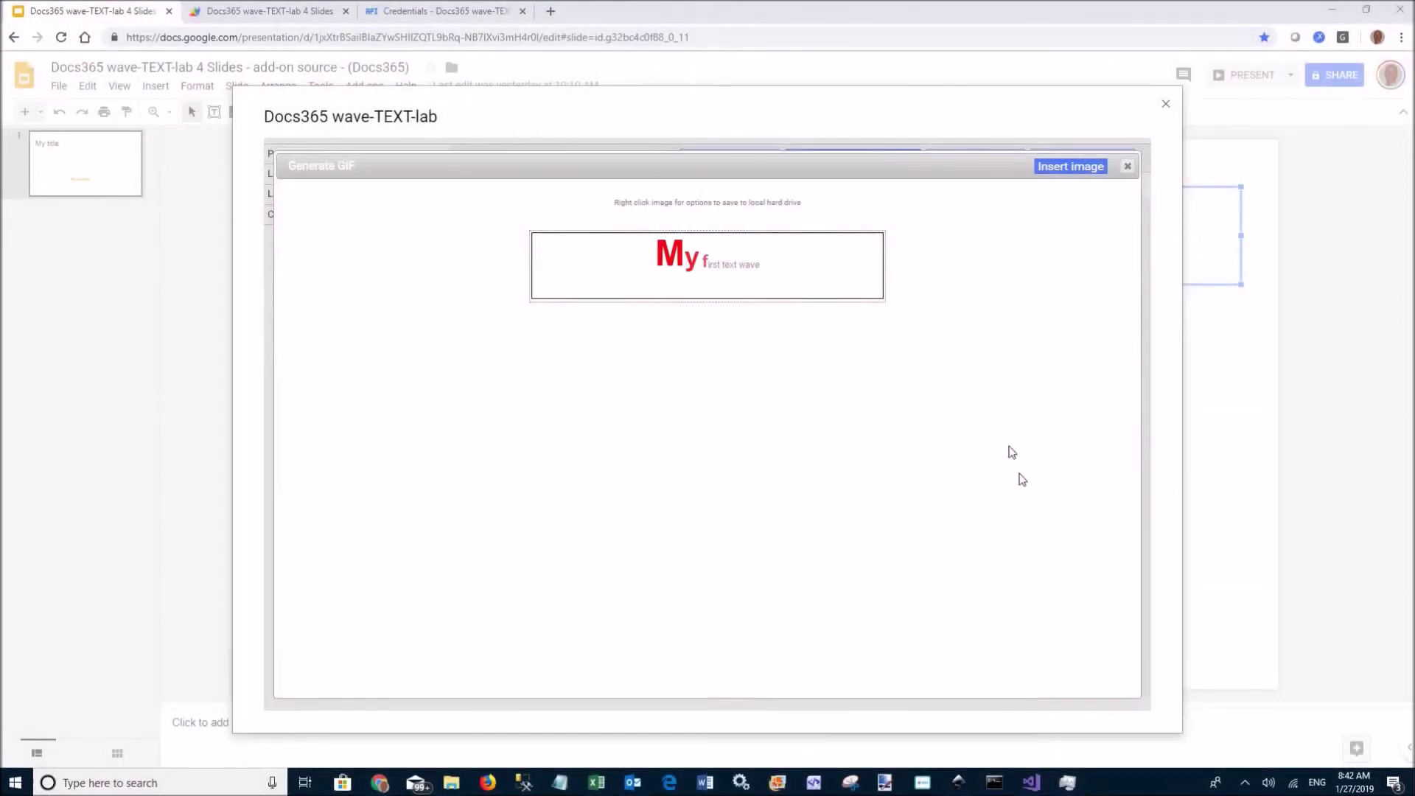
Step: Insert the wave GIF and drag it up and right, between the title and subtitle
left_click(1088, 167)
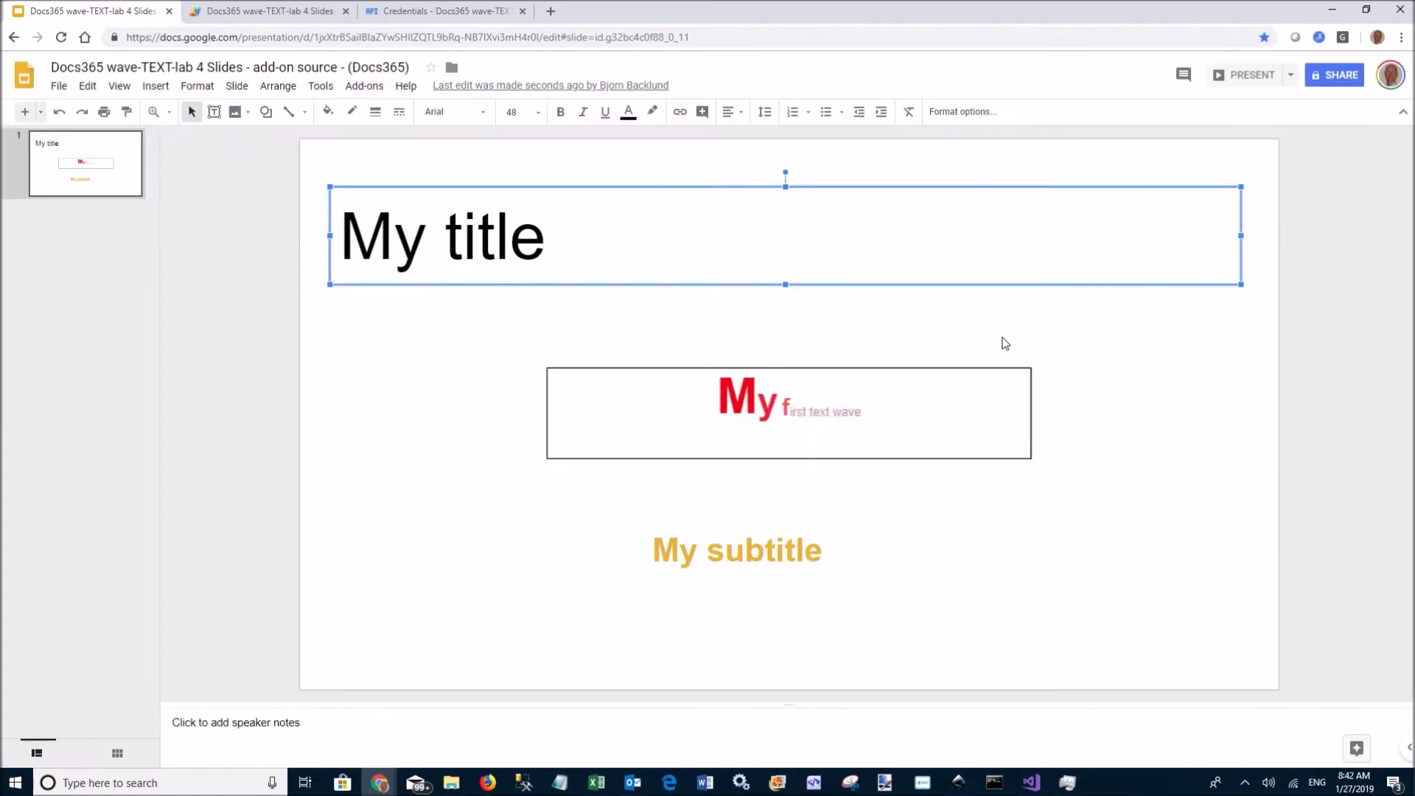
left_click(804, 404)
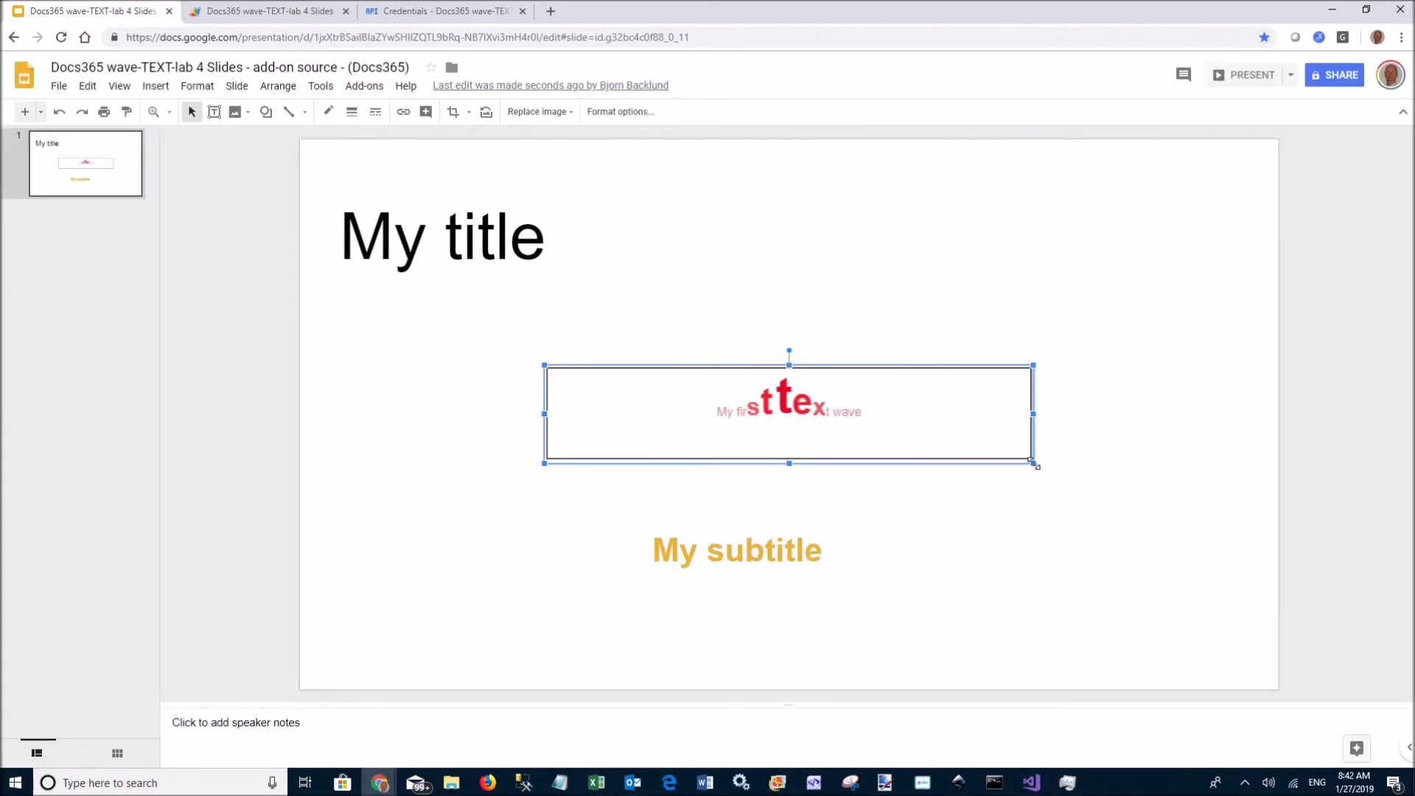
left_click_drag(823, 400, 1038, 199)
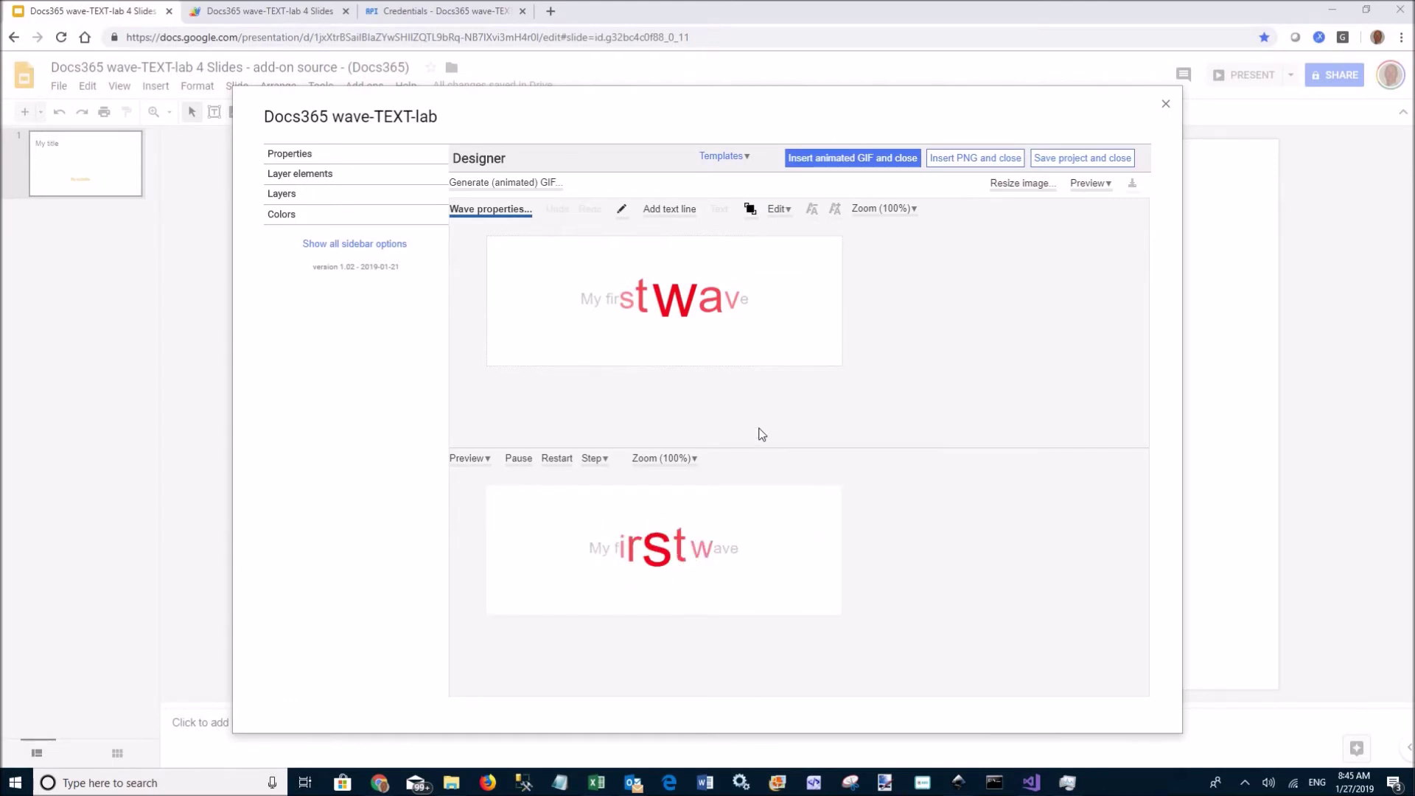
left_click(674, 302)
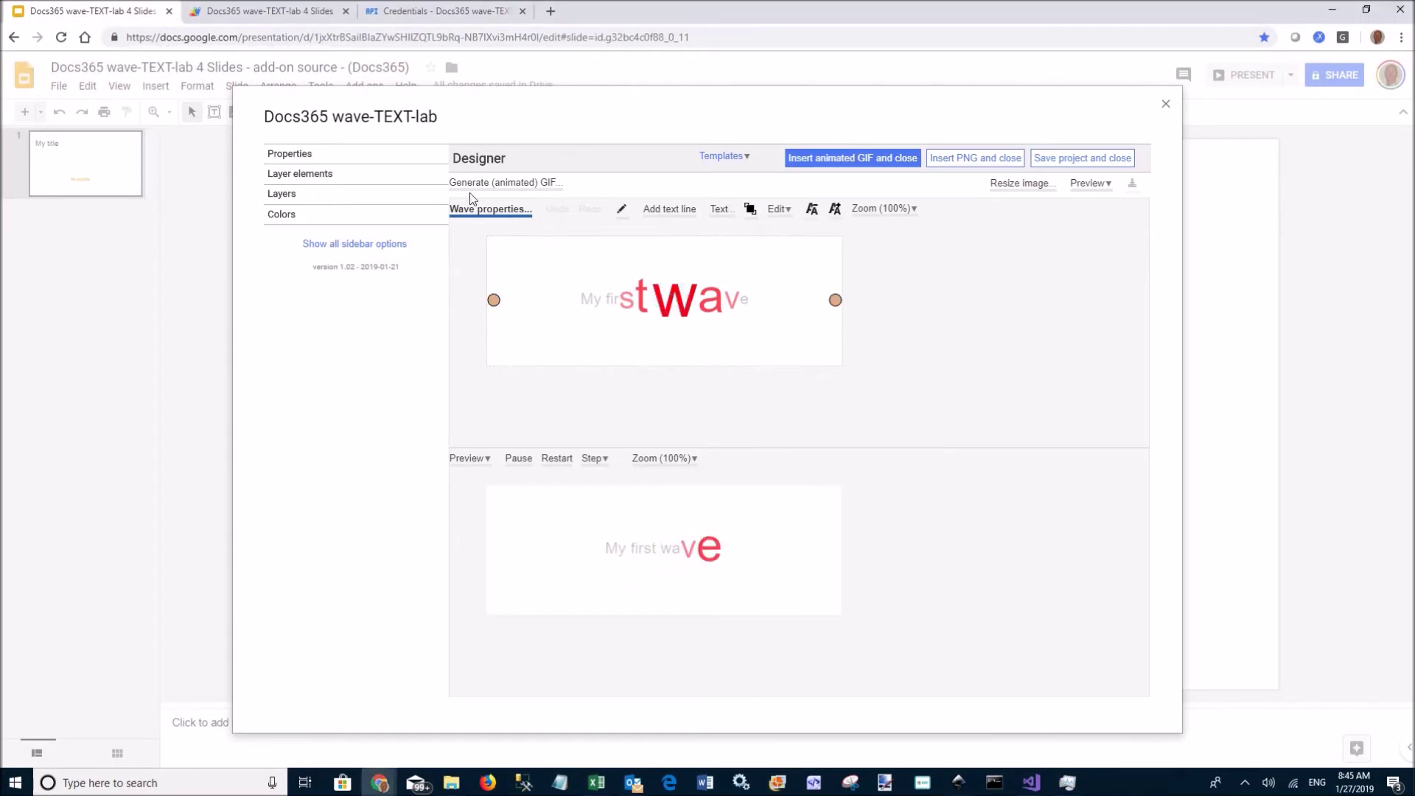
left_click(476, 210)
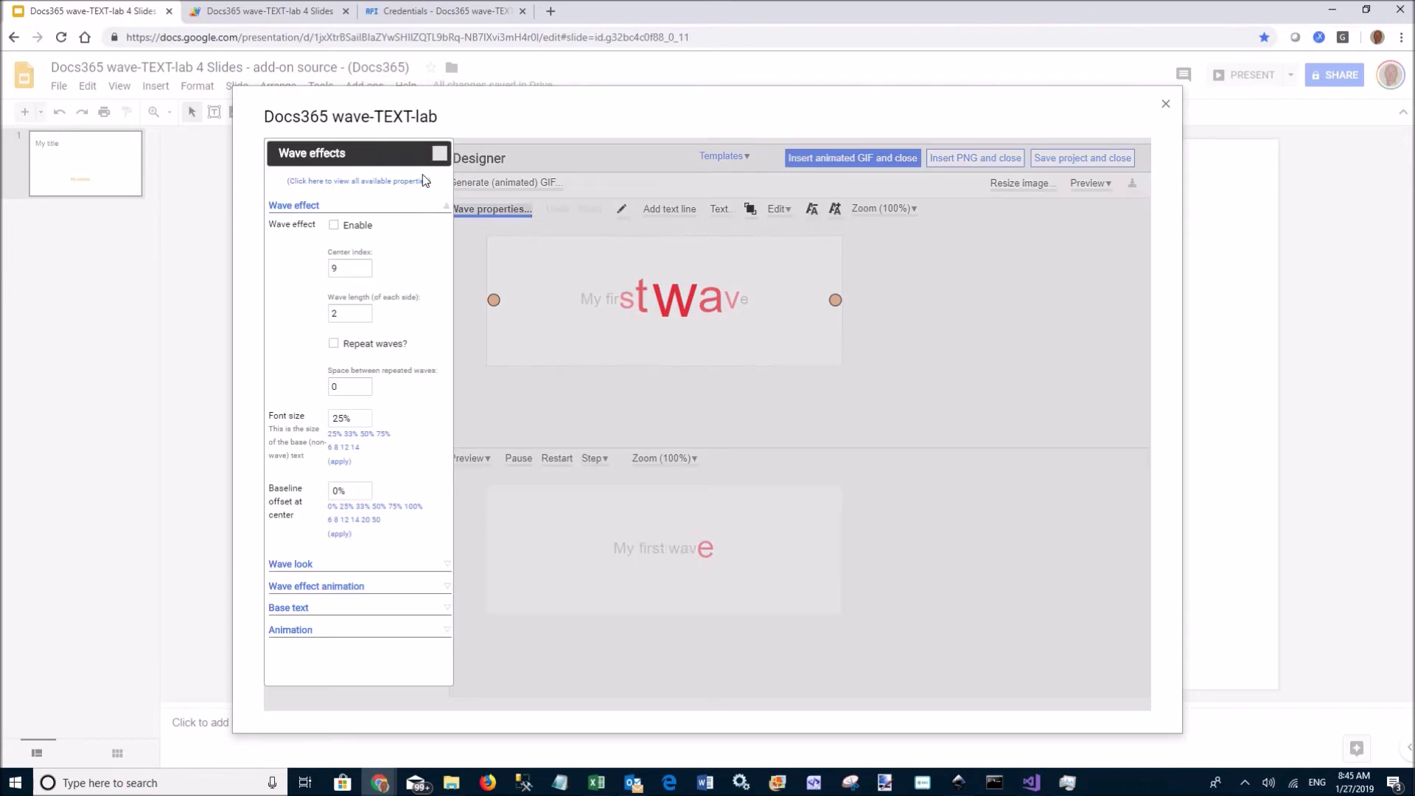
left_click(295, 206)
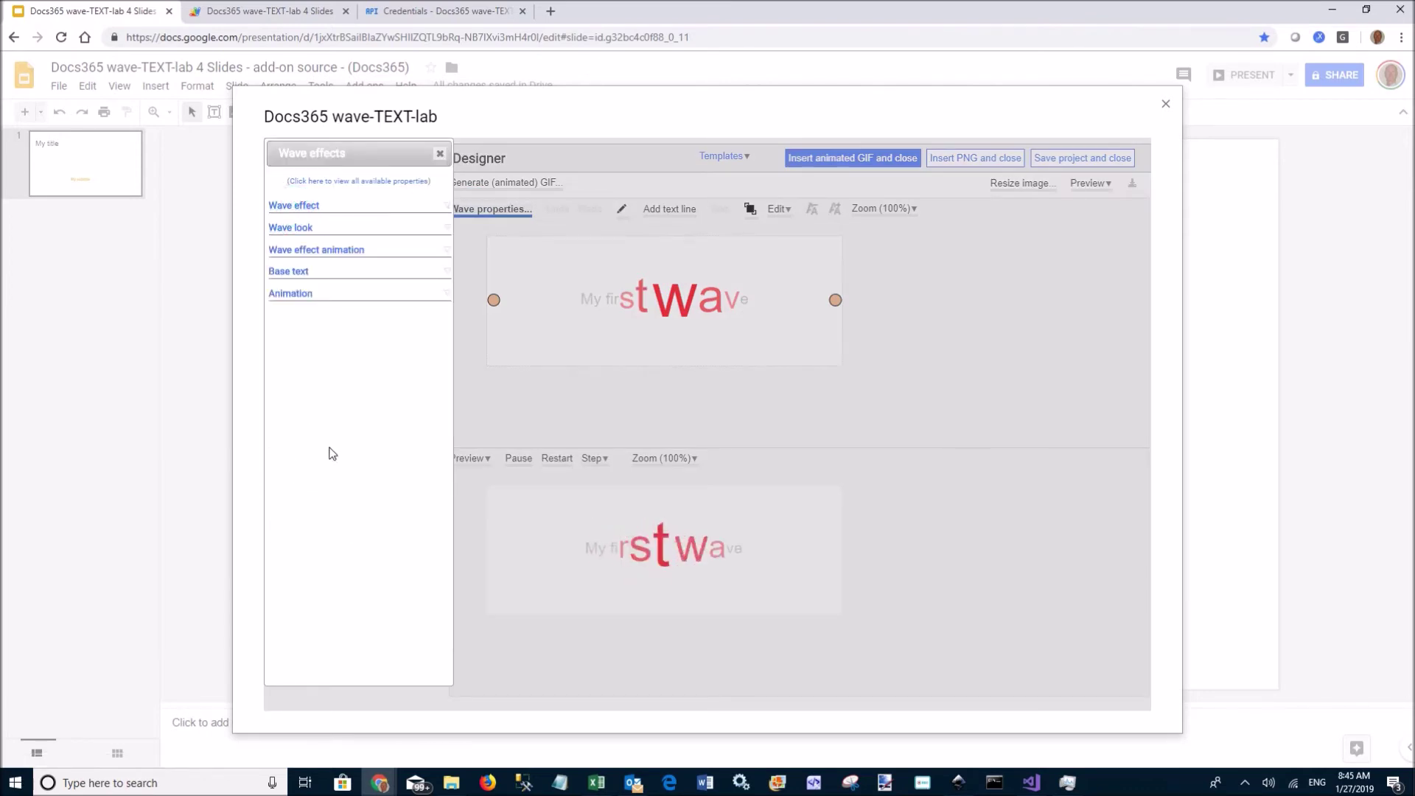
left_click(295, 293)
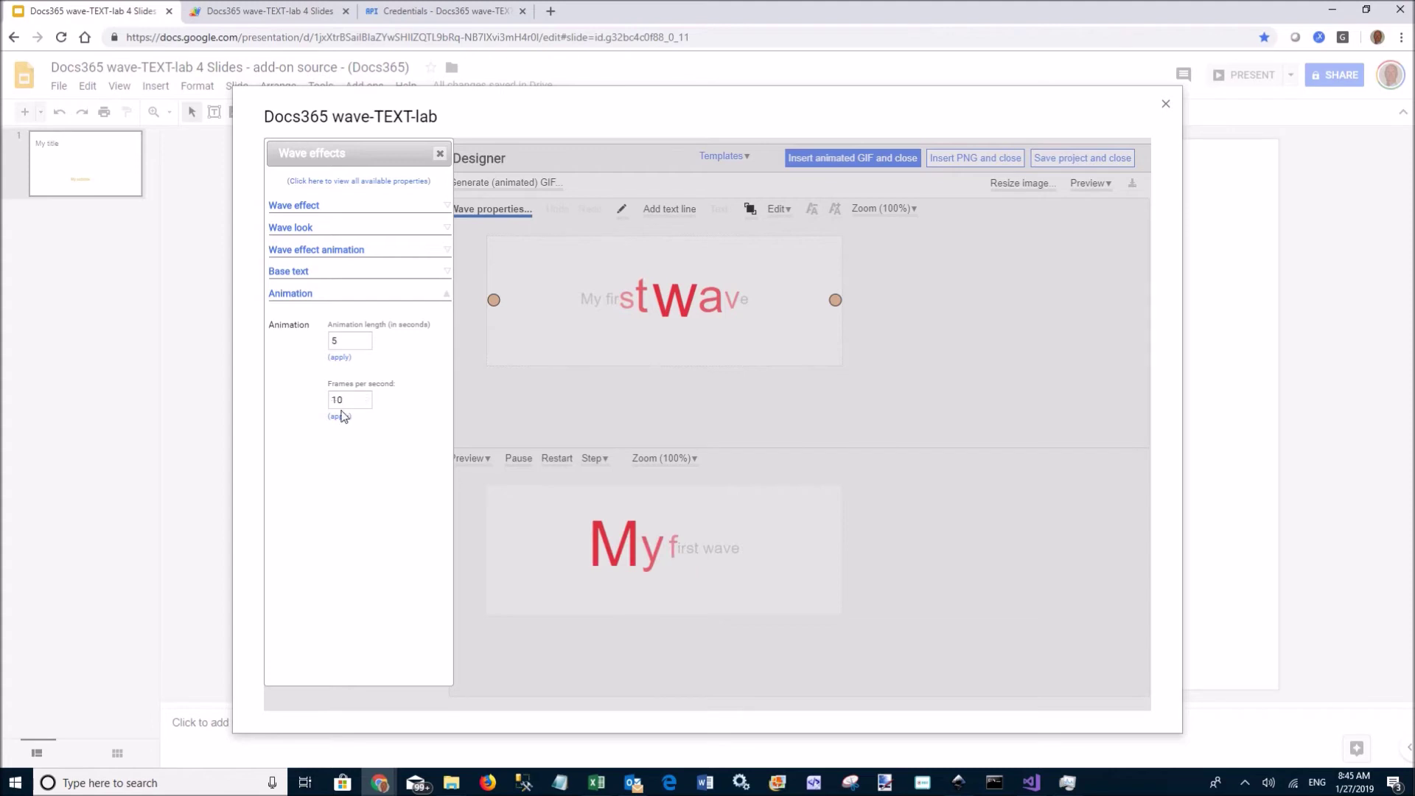
left_click(299, 293)
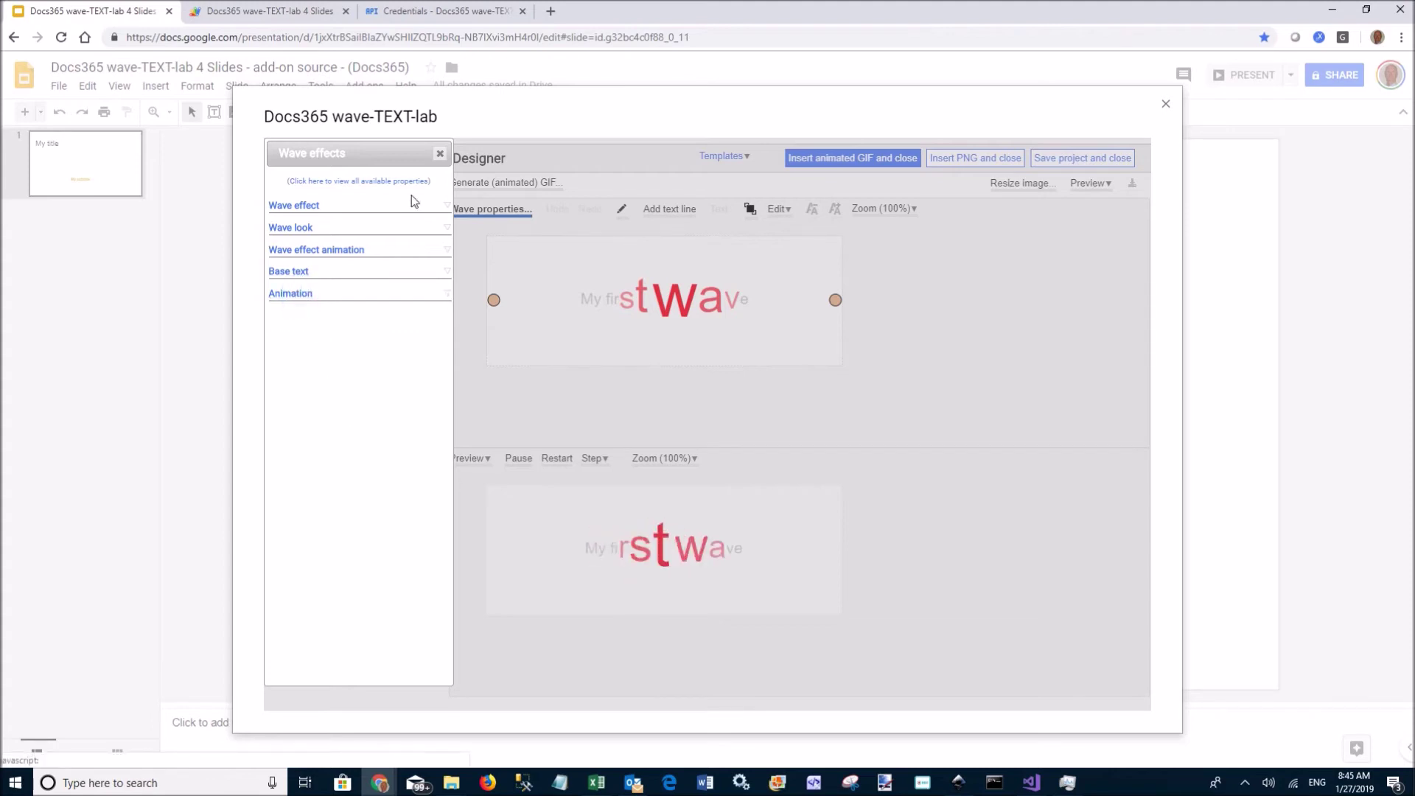
left_click(357, 181)
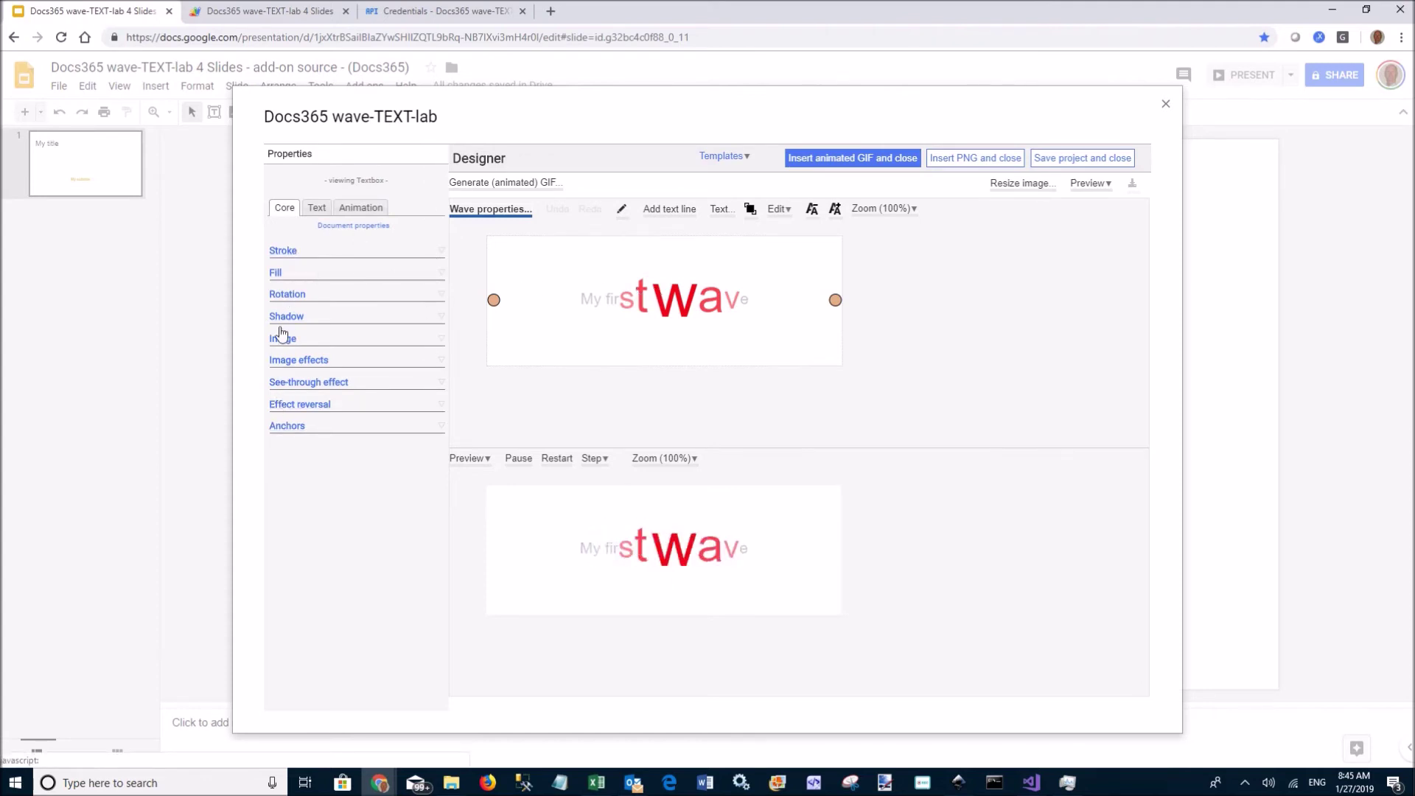
left_click(315, 209)
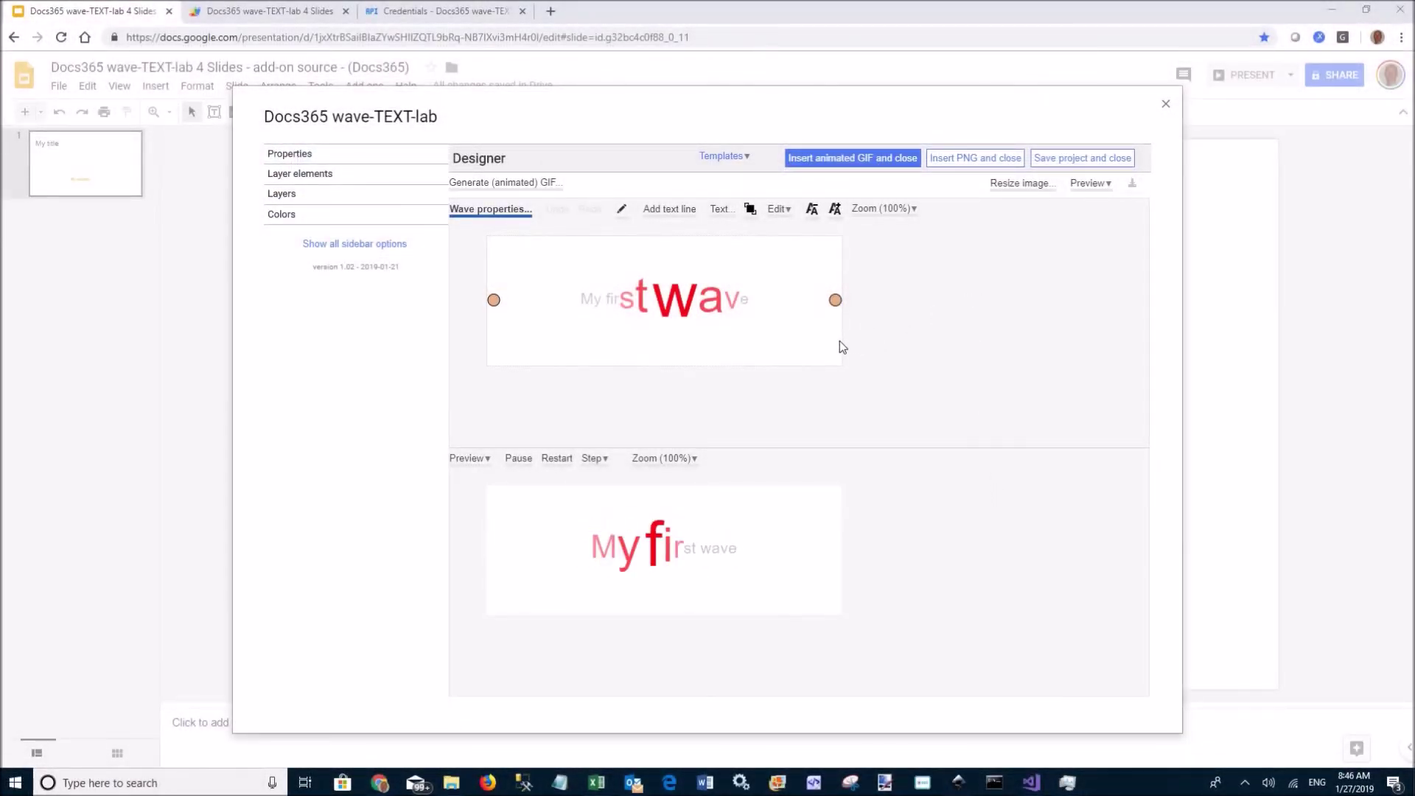
left_click(1030, 193)
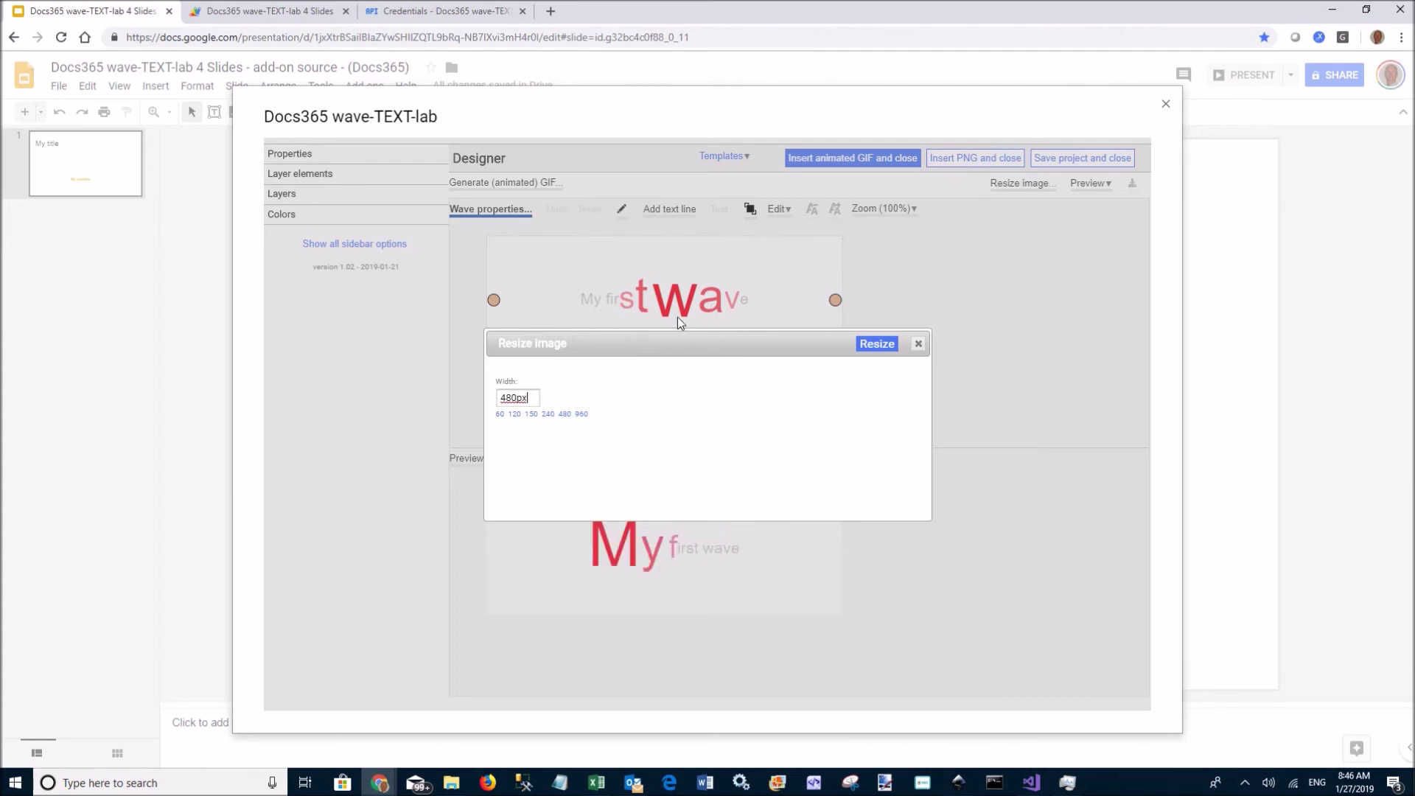
left_click(918, 346)
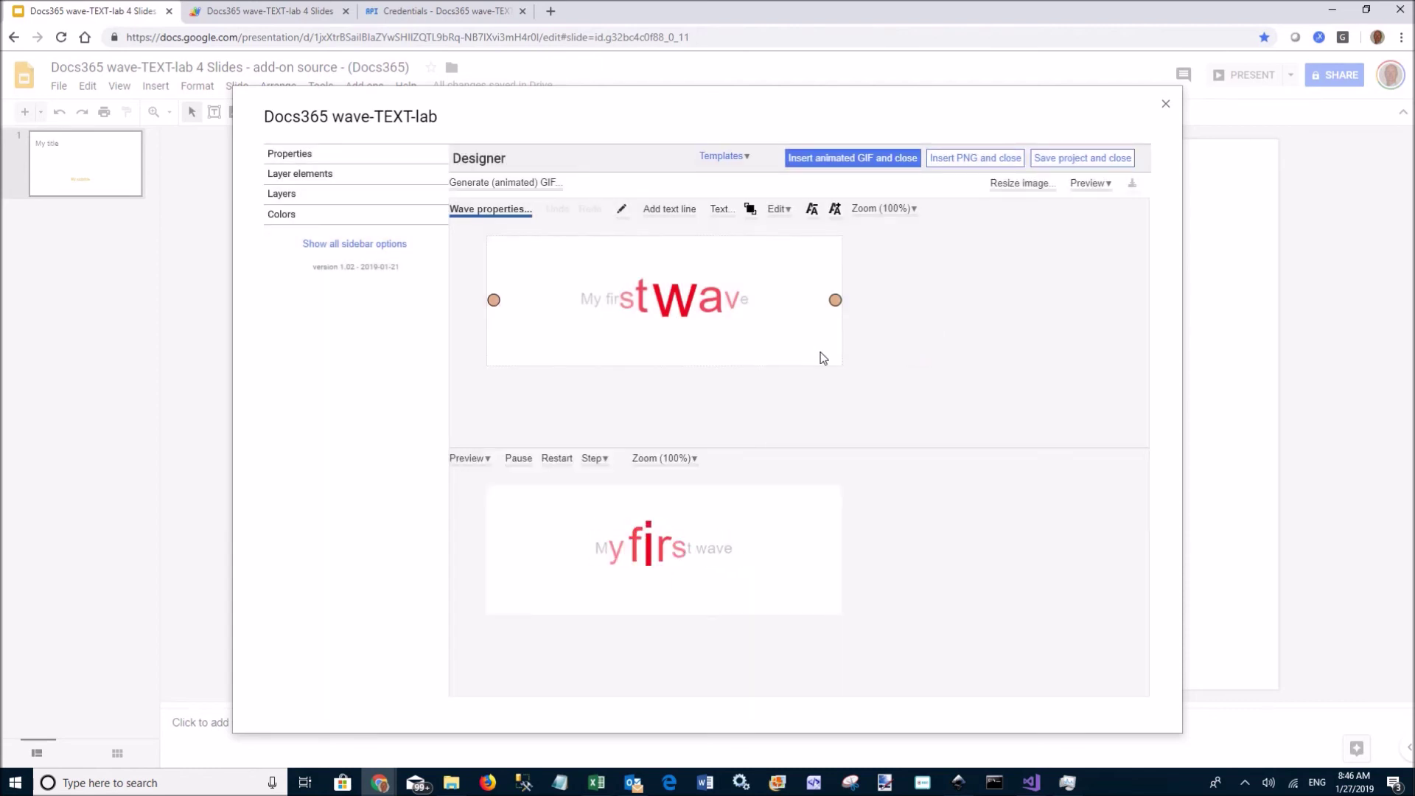
left_click(735, 157)
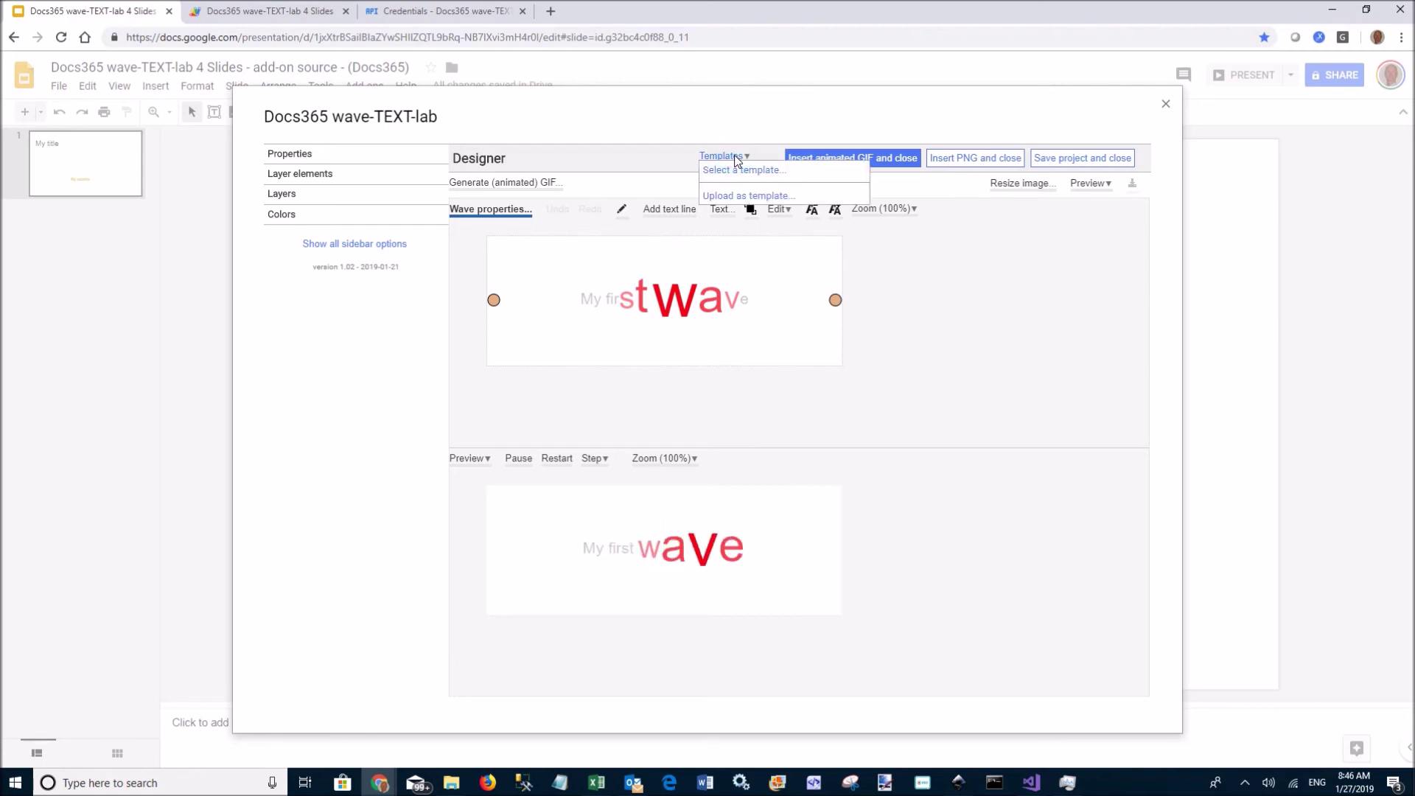
left_click(728, 197)
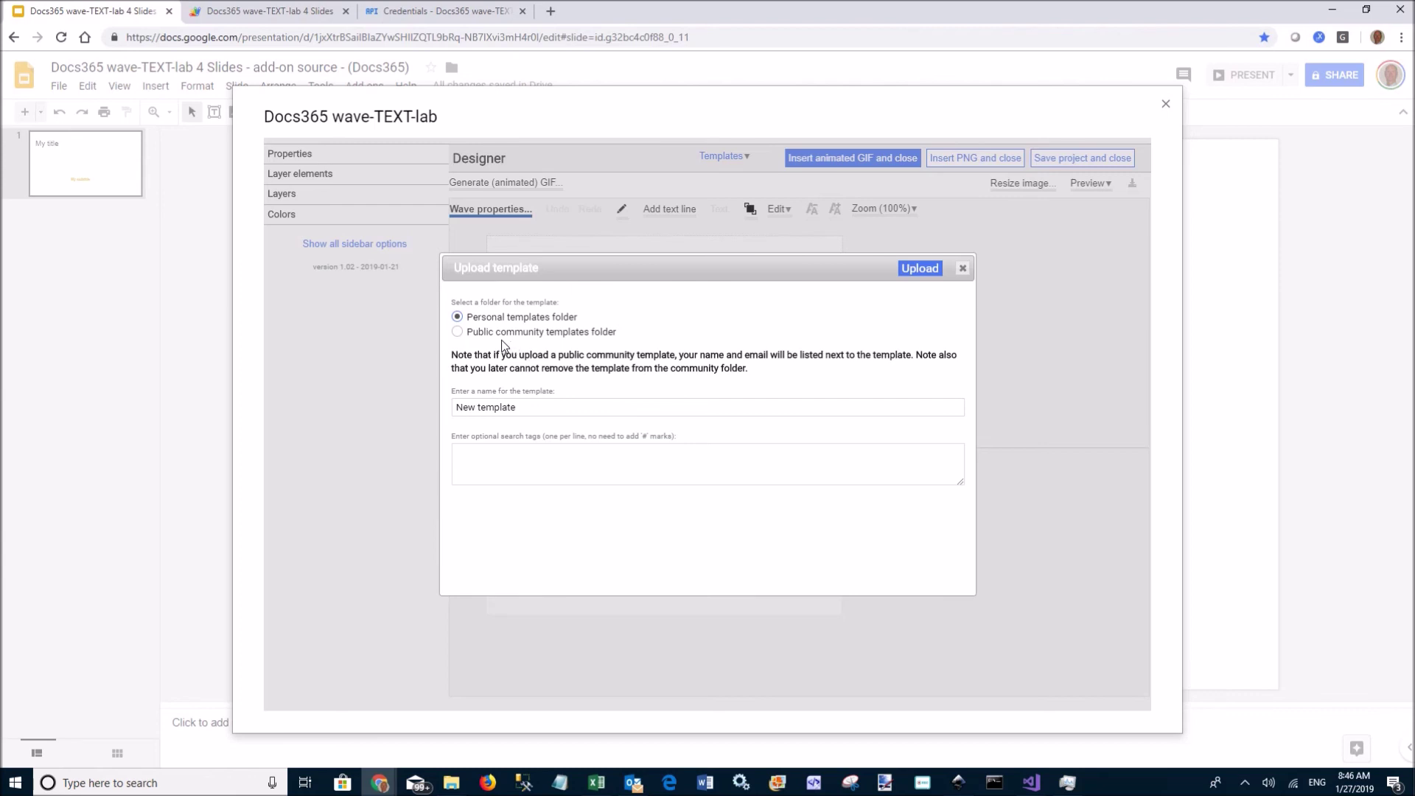
left_click(963, 268)
left_click(722, 156)
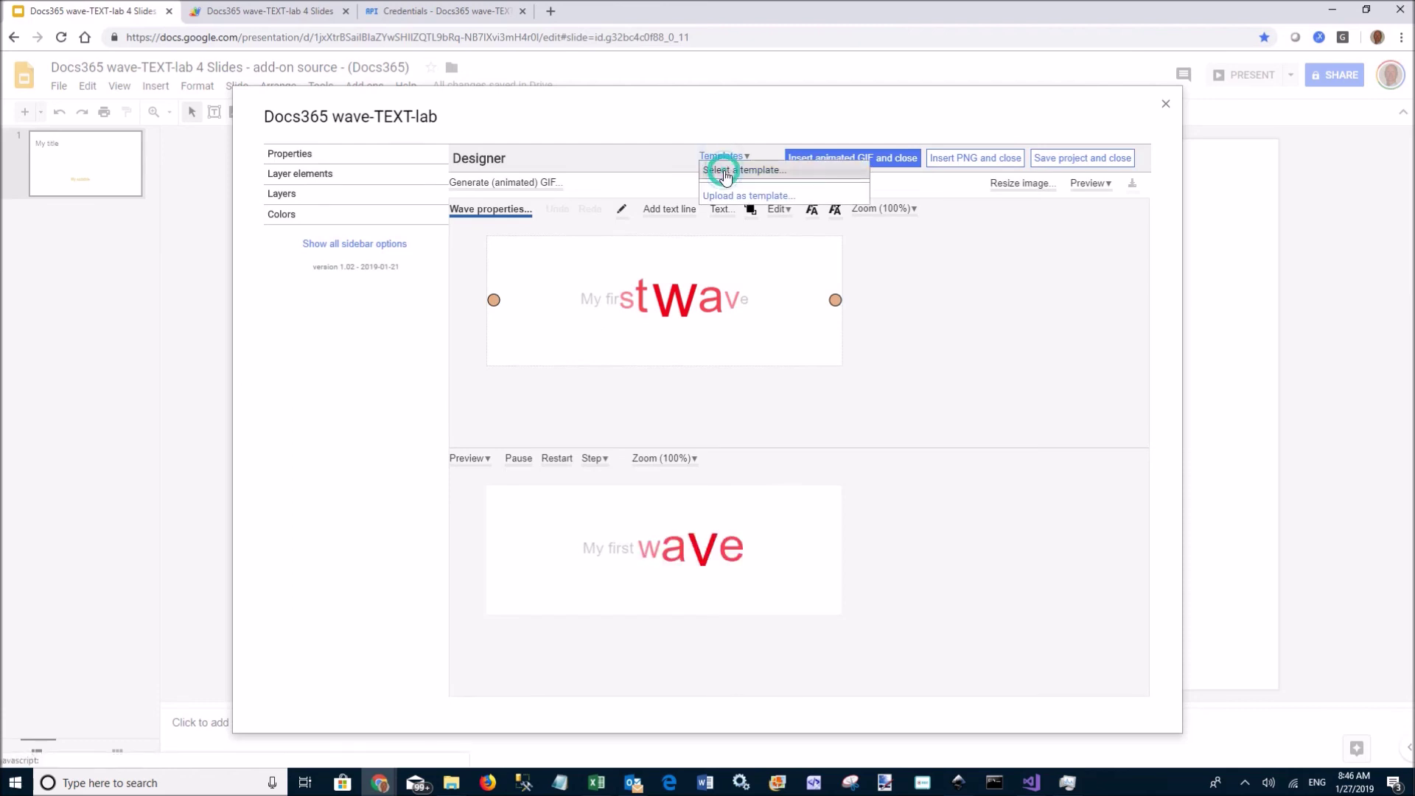
left_click(724, 173)
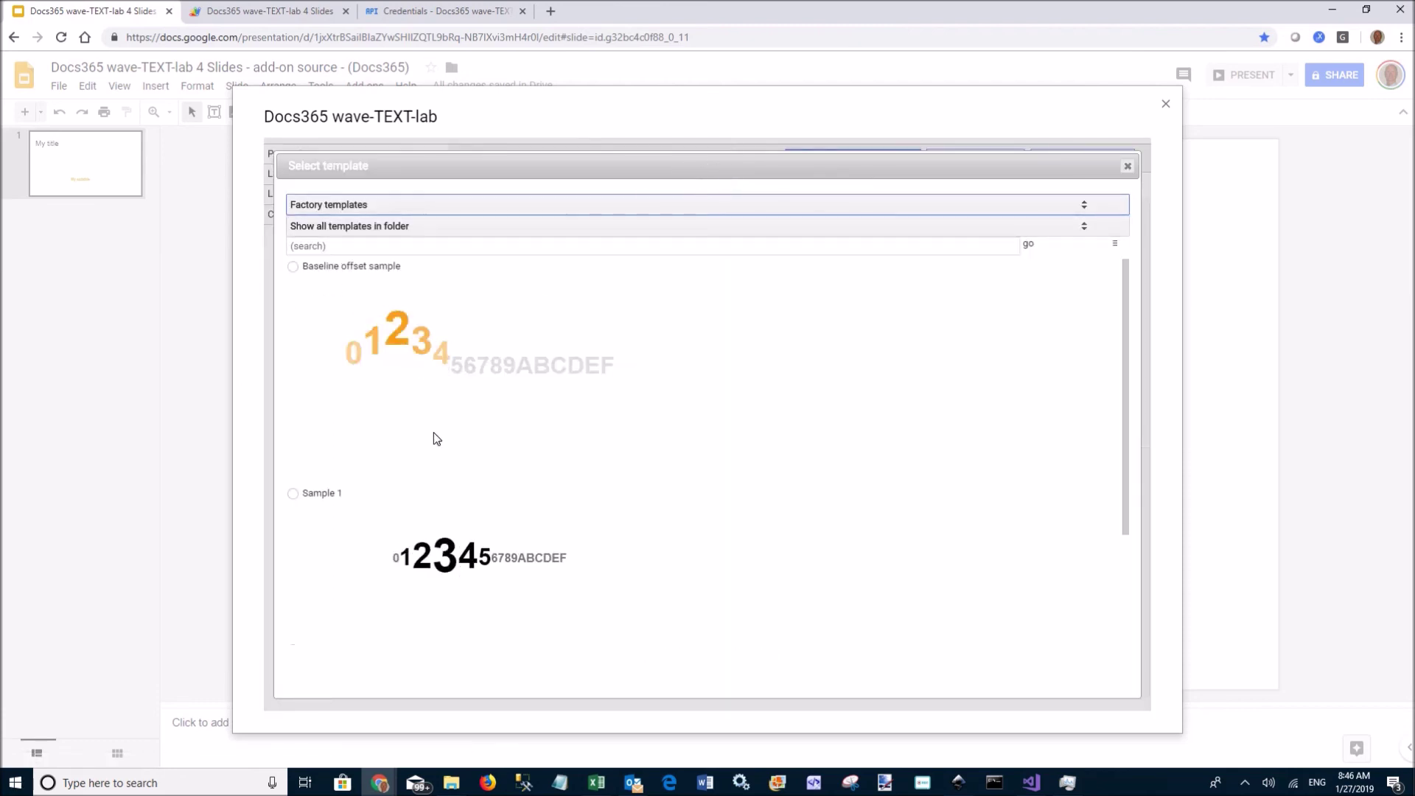
left_click(366, 204)
left_click(344, 276)
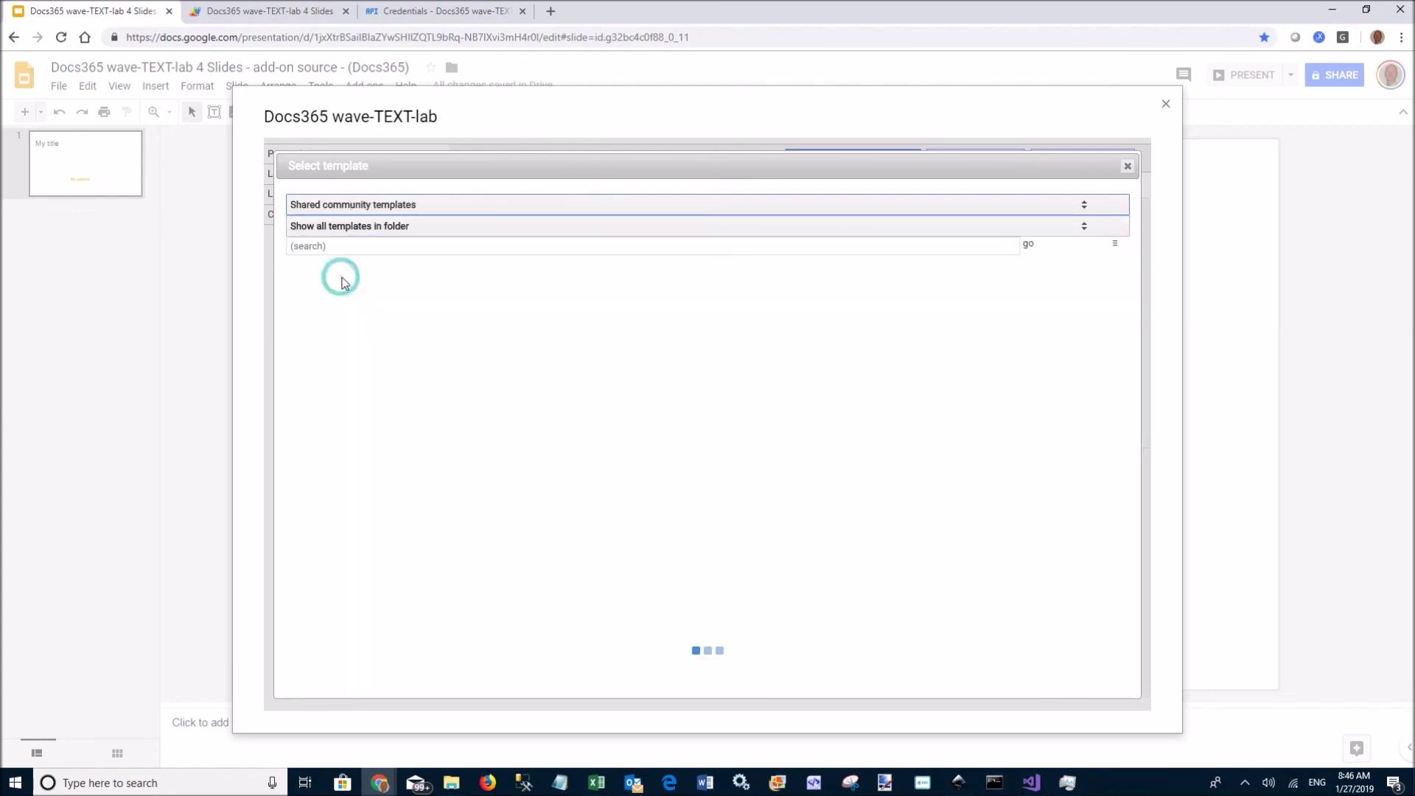
left_click(396, 208)
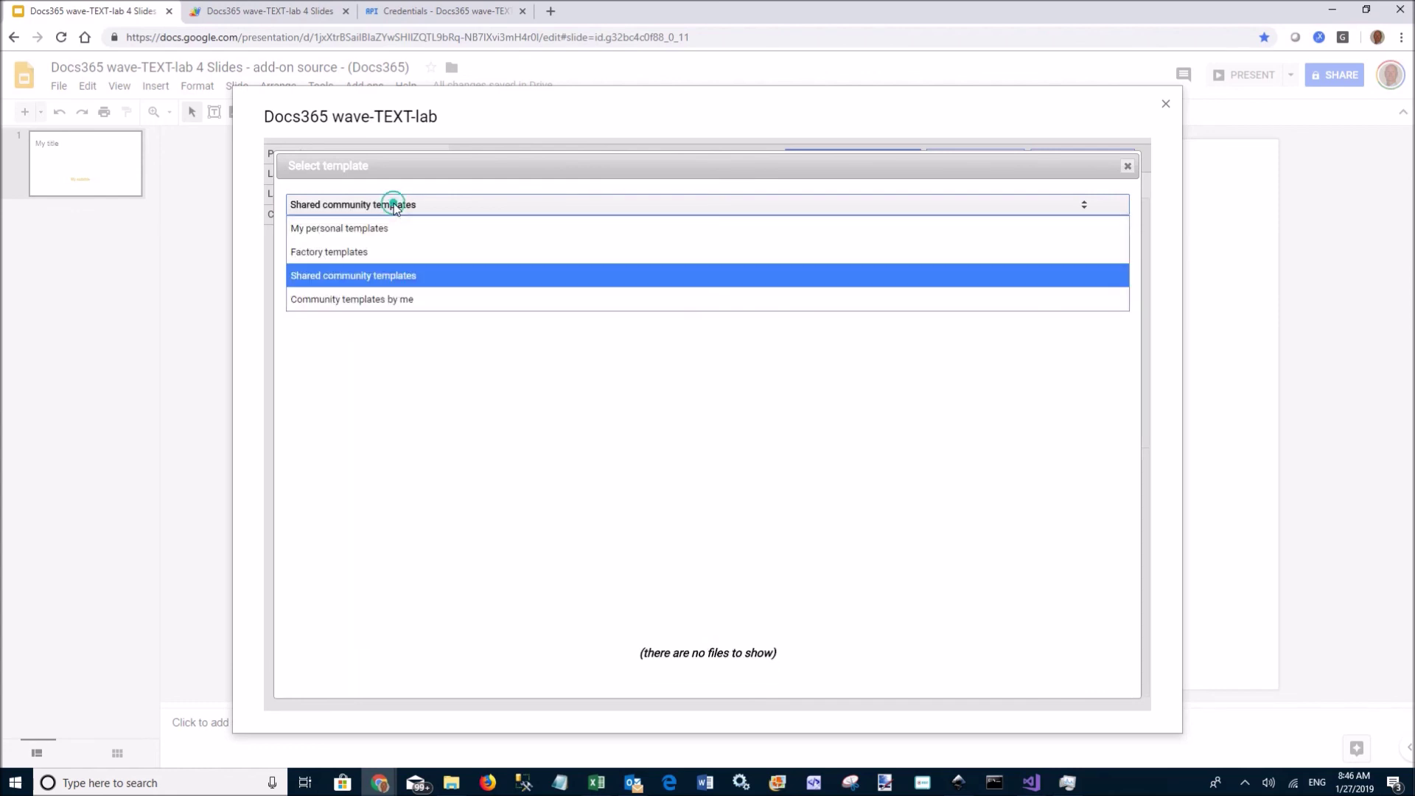
left_click(383, 302)
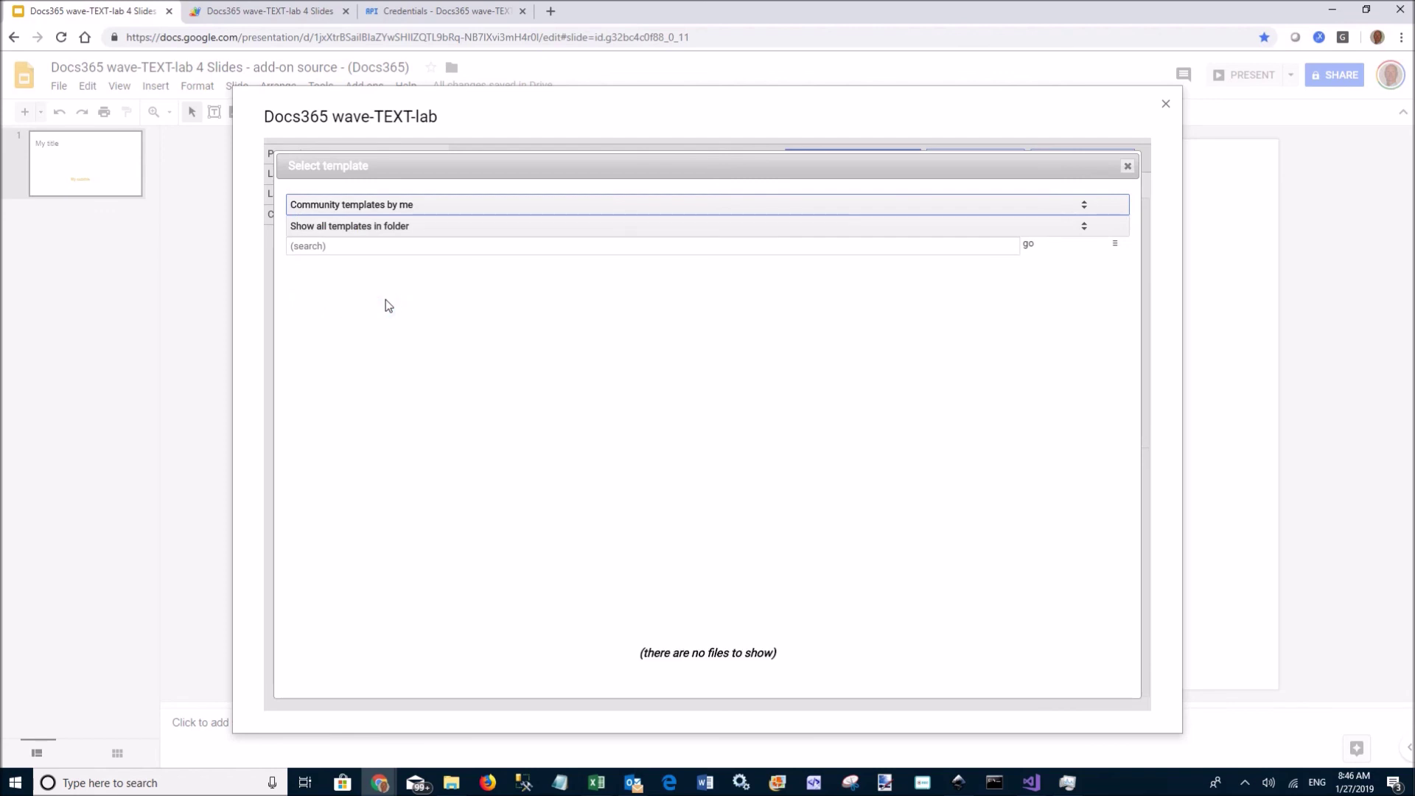